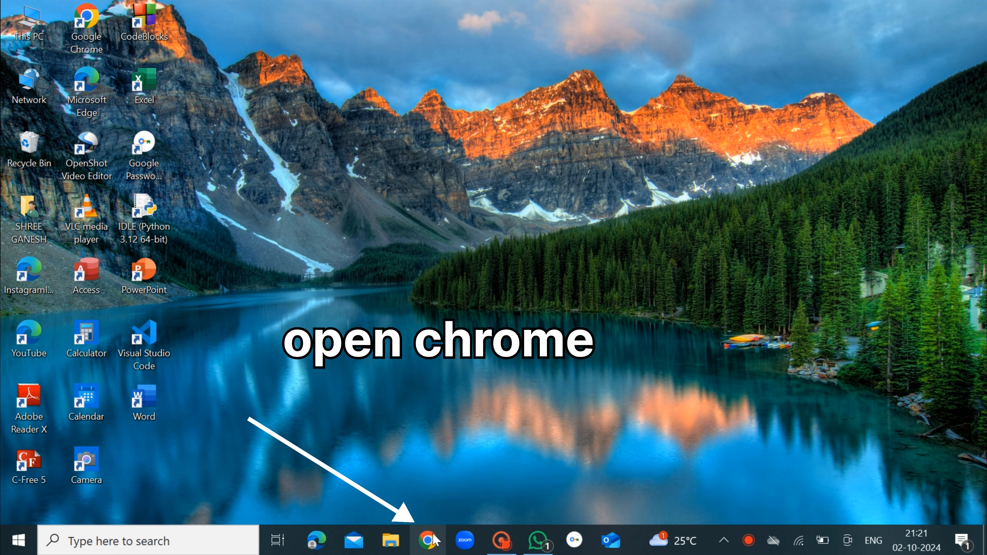
Launch Google Chrome from the taskbar to get a New Tab page
left_click(436, 543)
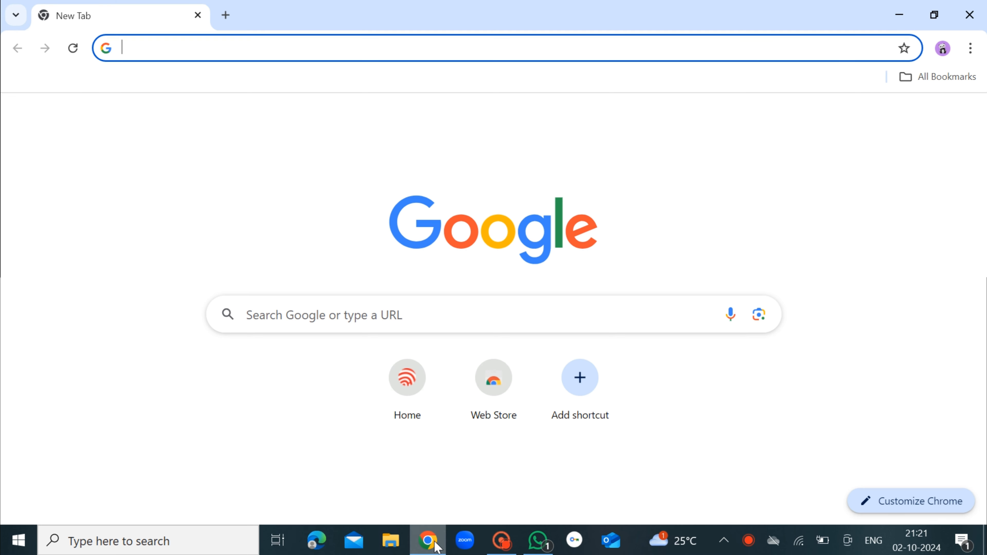
Search Google for 'mysql'
left_click(256, 318)
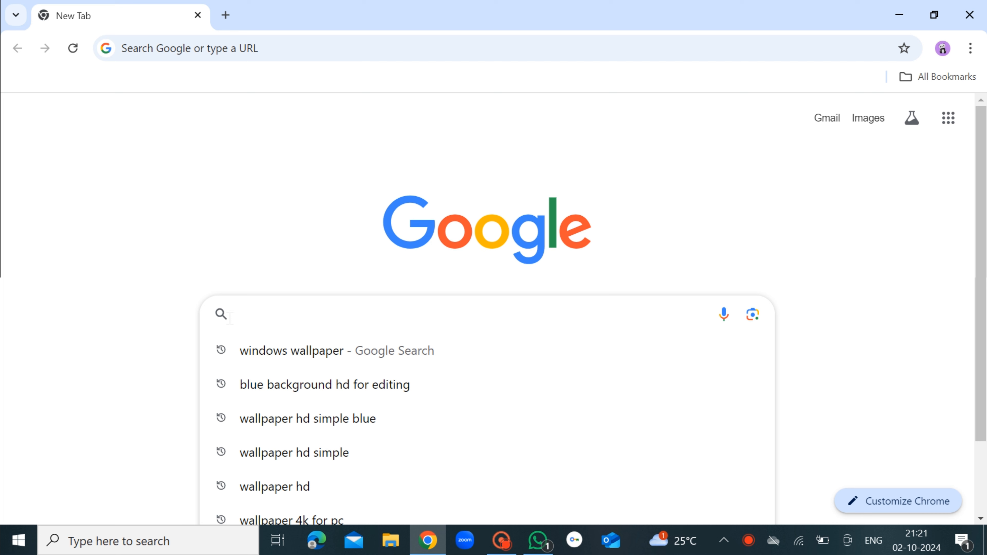
type("my")
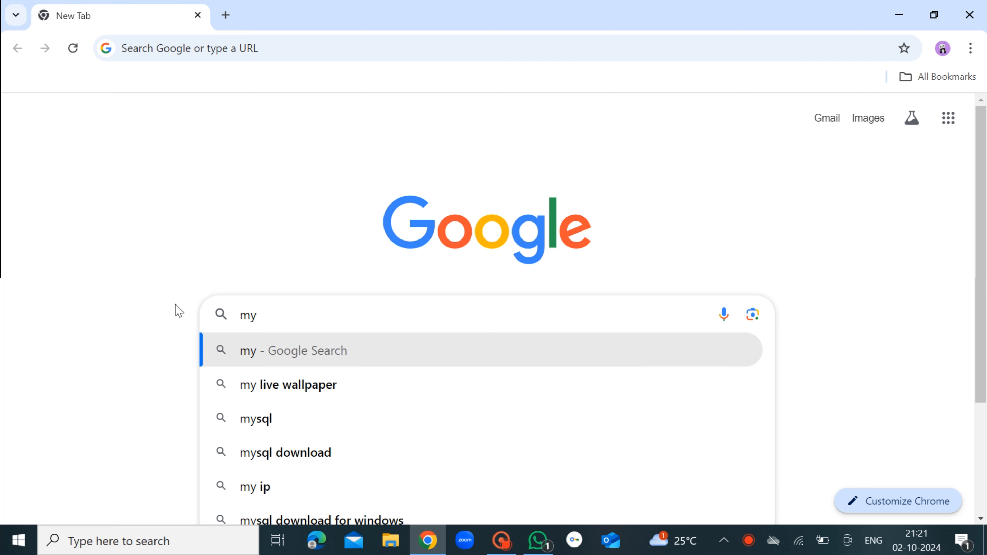
type("sql")
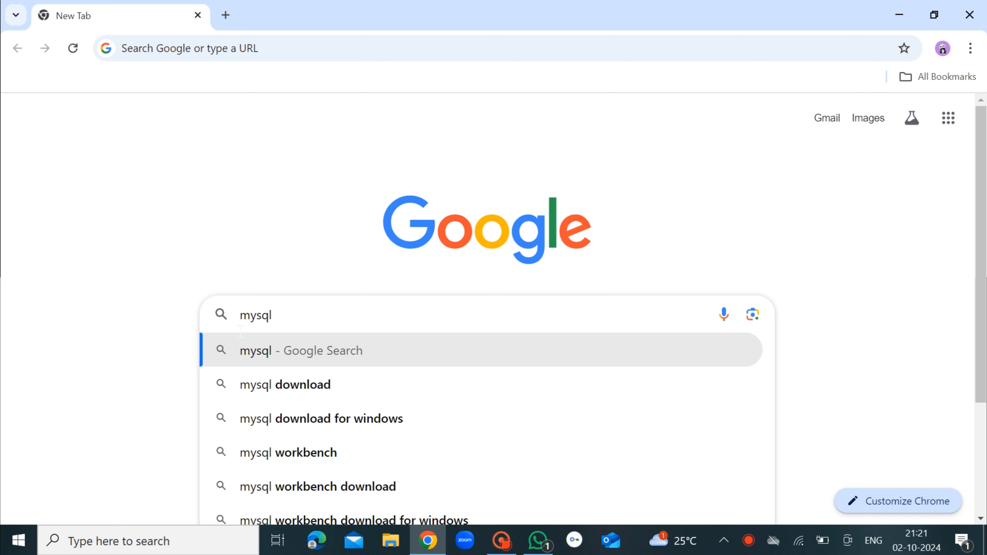
left_click(272, 352)
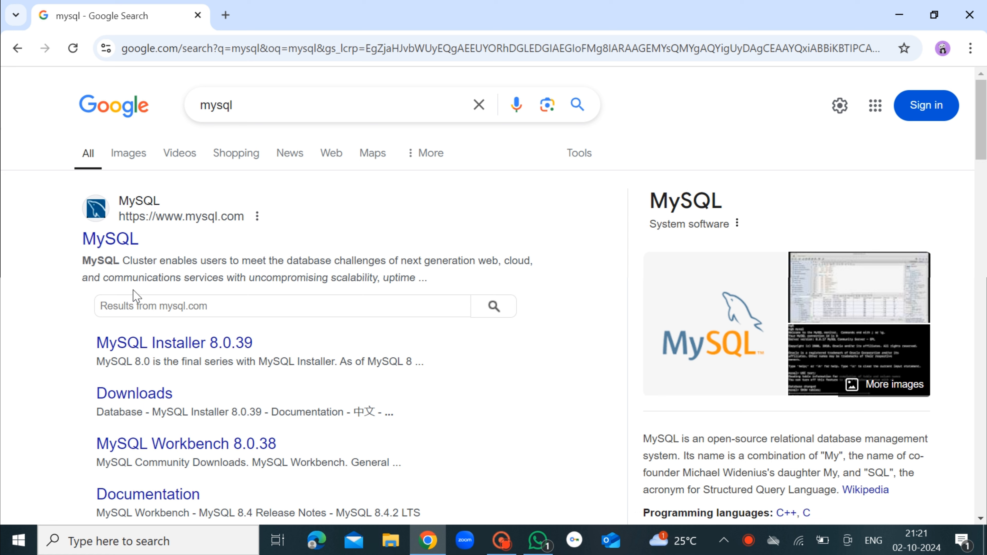
Open mysql.com from the results and go to its Downloads page, down to Community Downloads
left_click(103, 246)
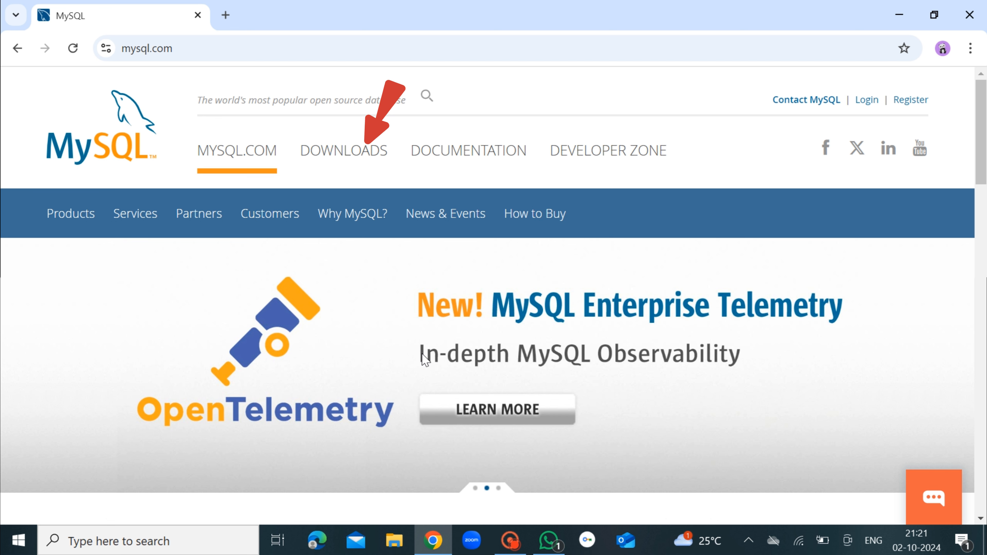
left_click(333, 155)
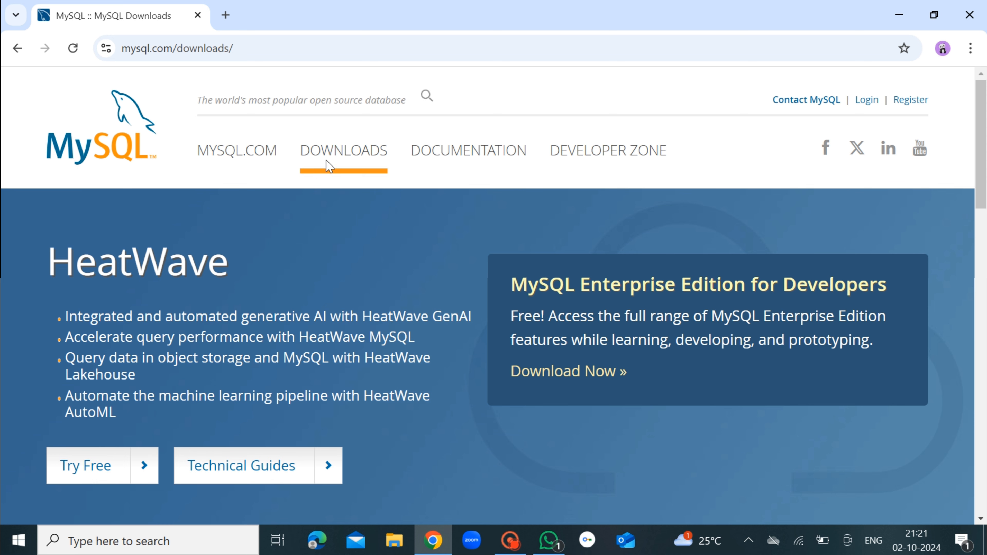
scroll(329, 167, "down", 10)
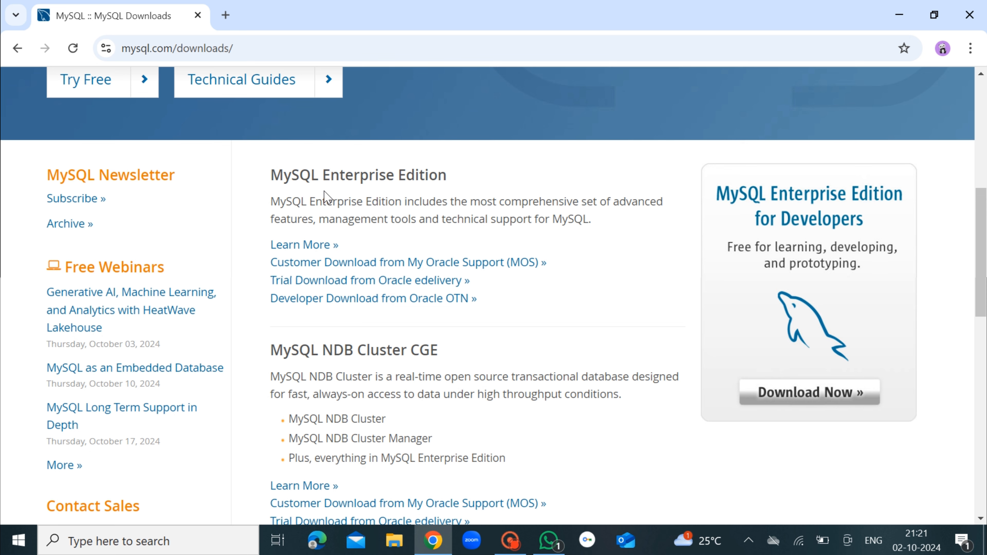
scroll(326, 196, "down", 2)
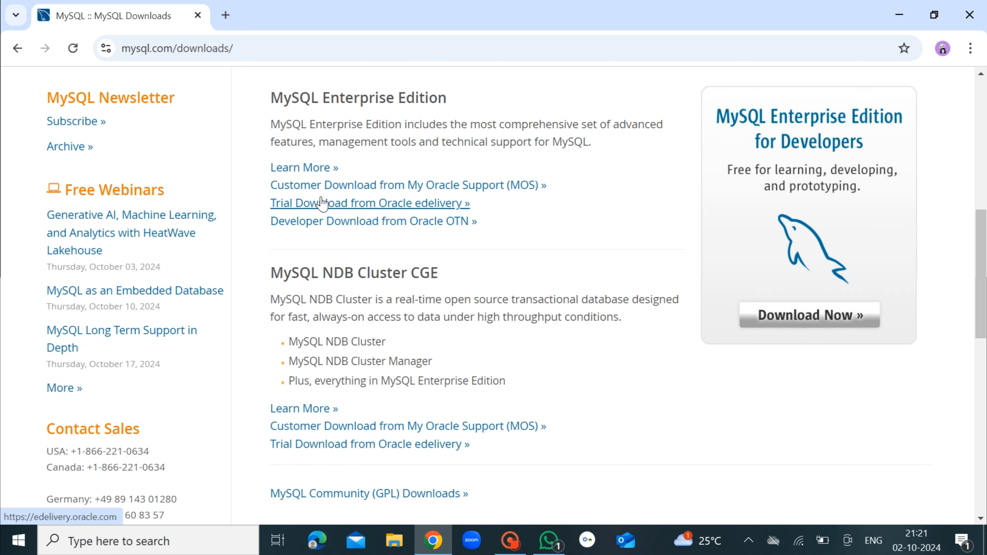
scroll(320, 201, "down", 2)
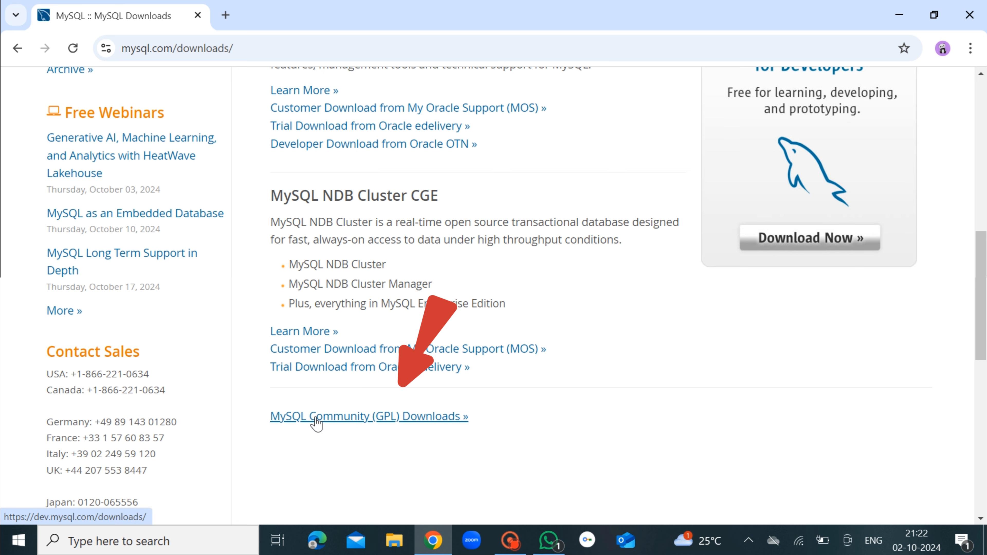
Go through MySQL Community (GPL) Downloads to MySQL Installer for Windows and find the 303.6M installer
left_click(332, 424)
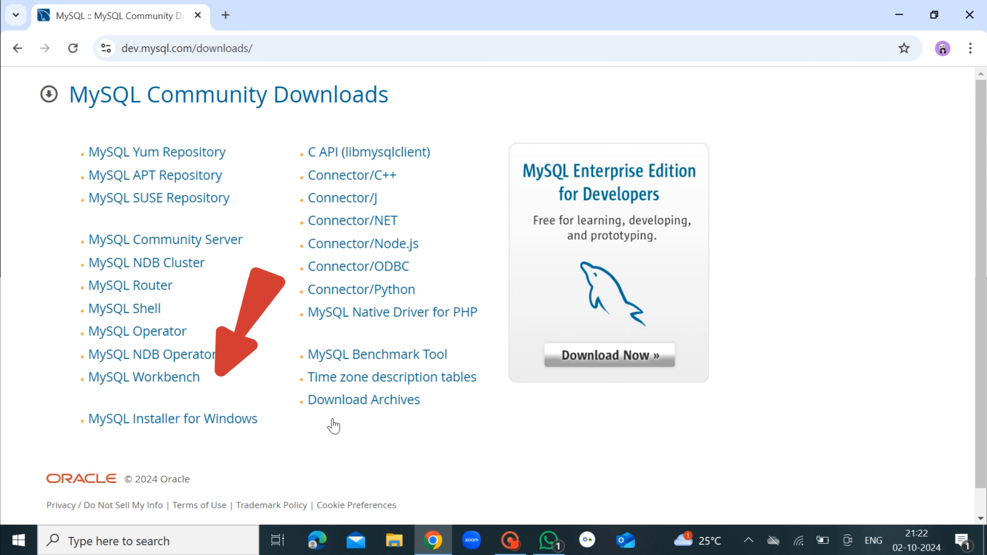
scroll(333, 426, "down", 1)
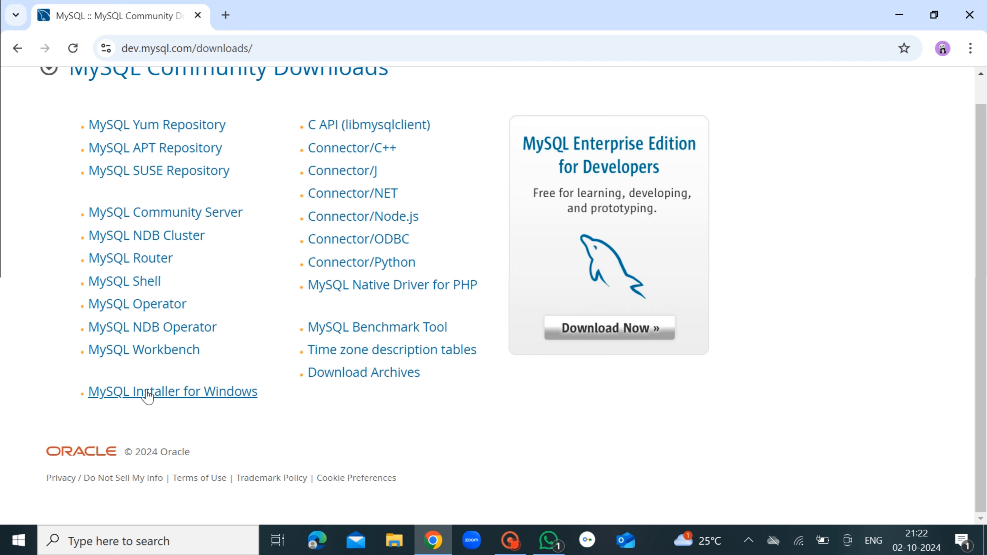
left_click(152, 399)
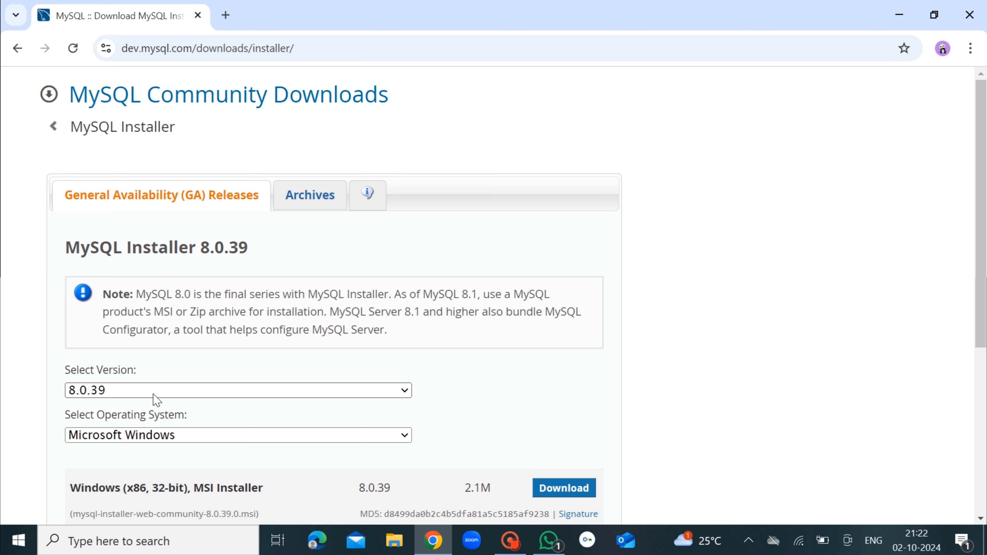
scroll(156, 399, "down", 4)
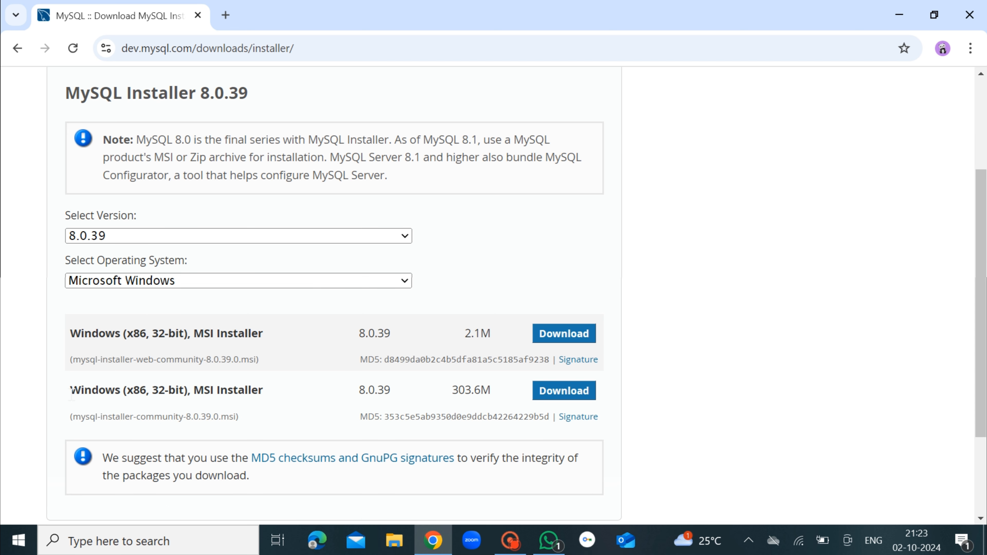
left_click_drag(70, 390, 283, 379)
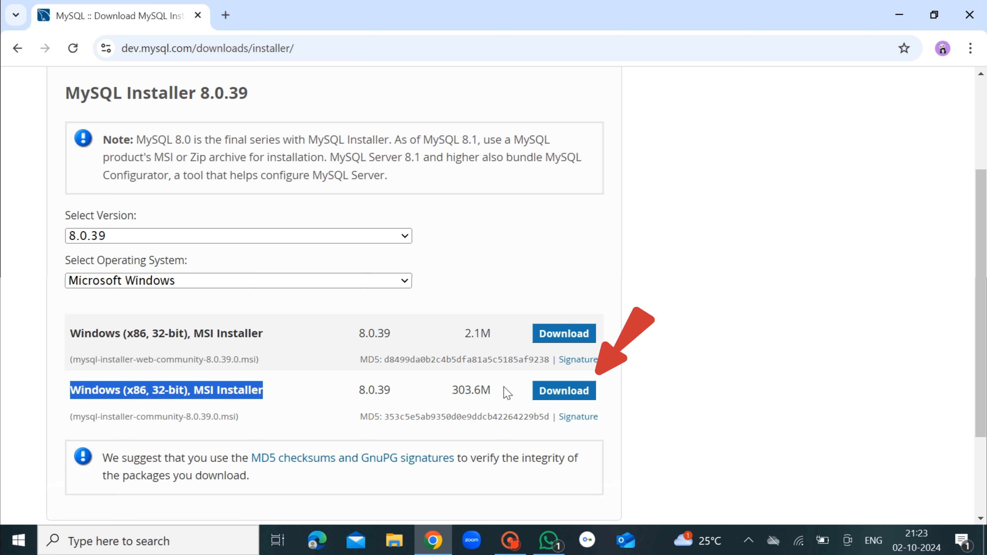
Download the 303.6M mysql-installer-community-8.0.39.0.msi and open it from Chrome's download history
left_click(551, 393)
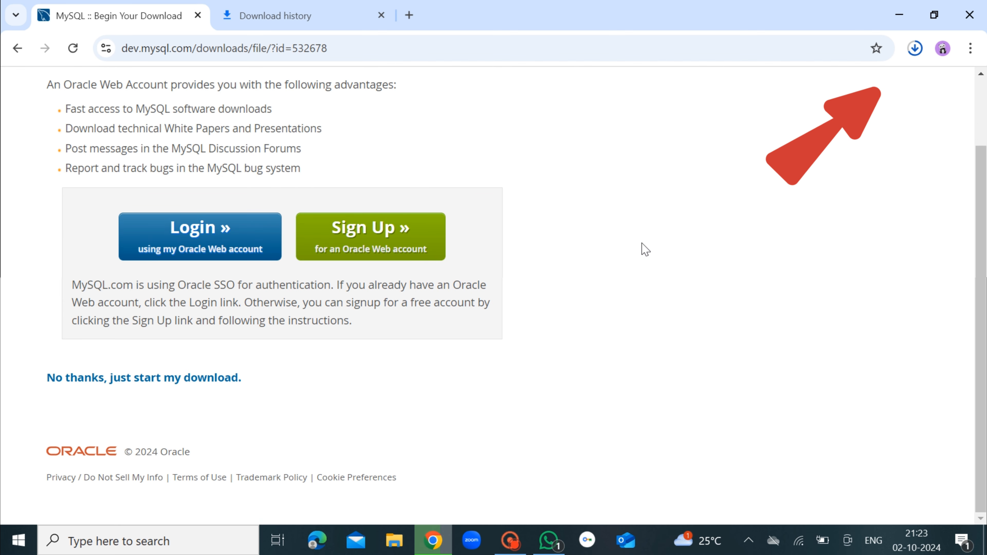
left_click(914, 51)
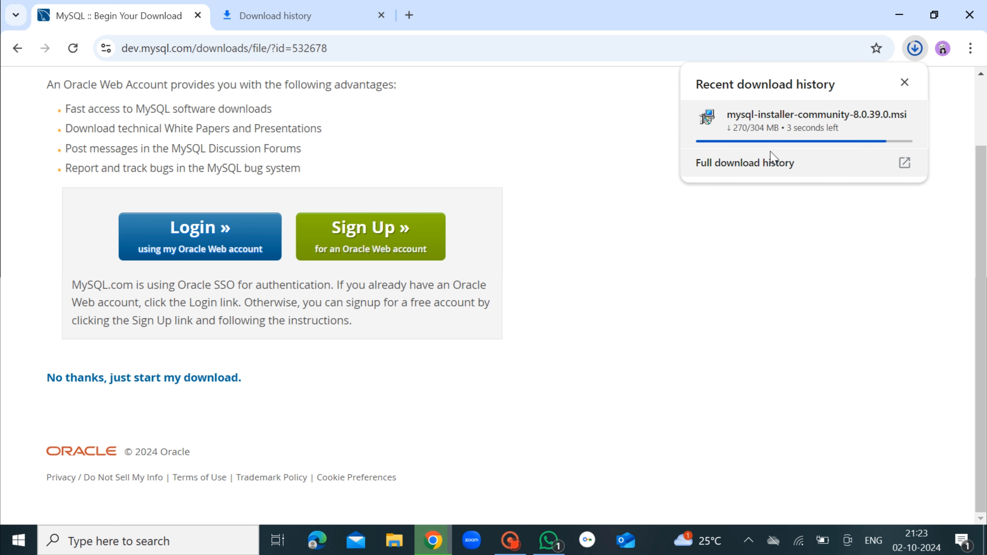
left_click(717, 163)
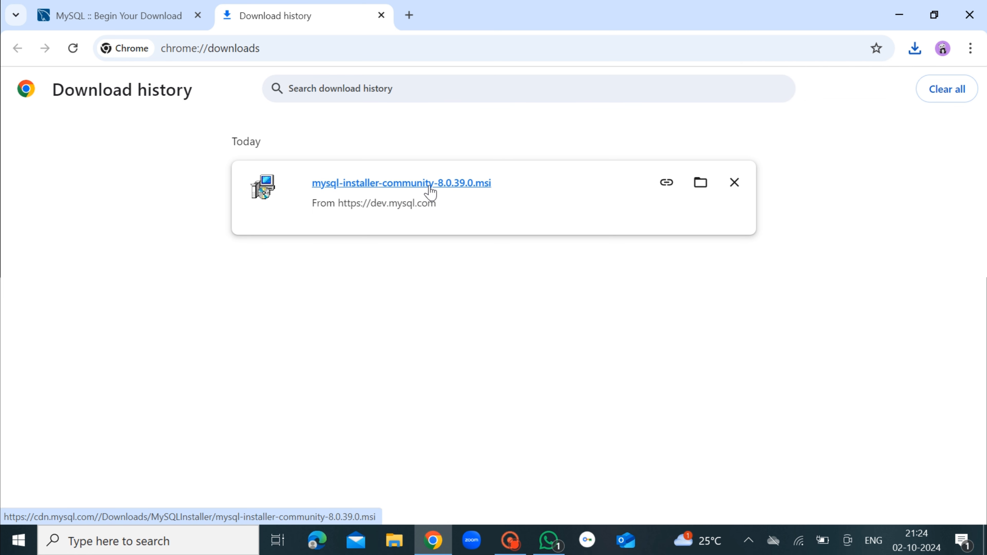
left_click(429, 186)
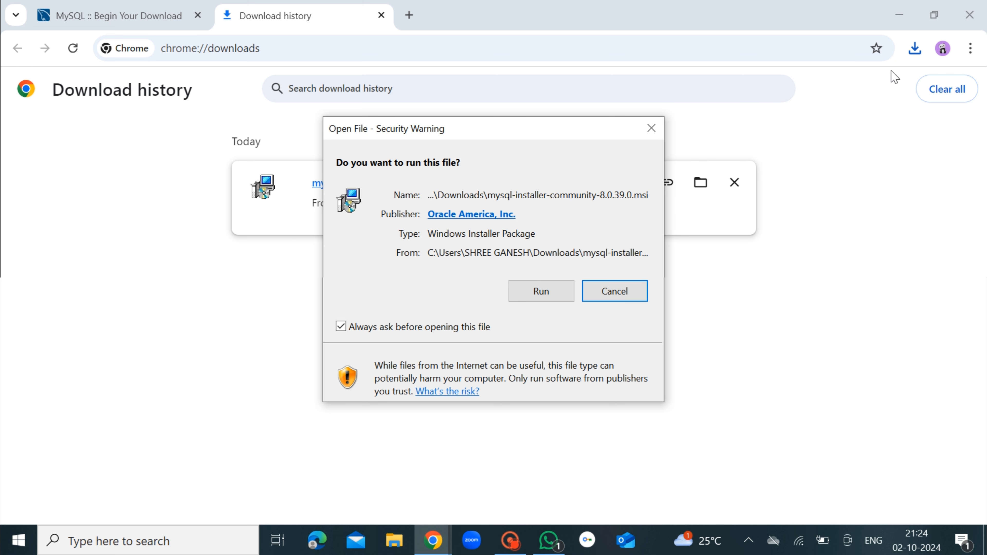
Run the downloaded installer and choose the Custom setup type
left_click(904, 11)
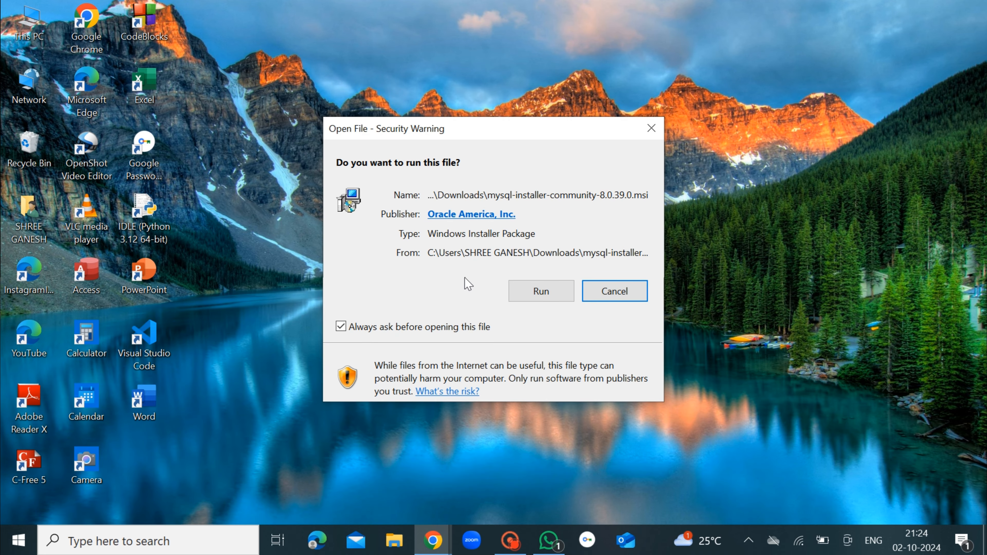
left_click(556, 287)
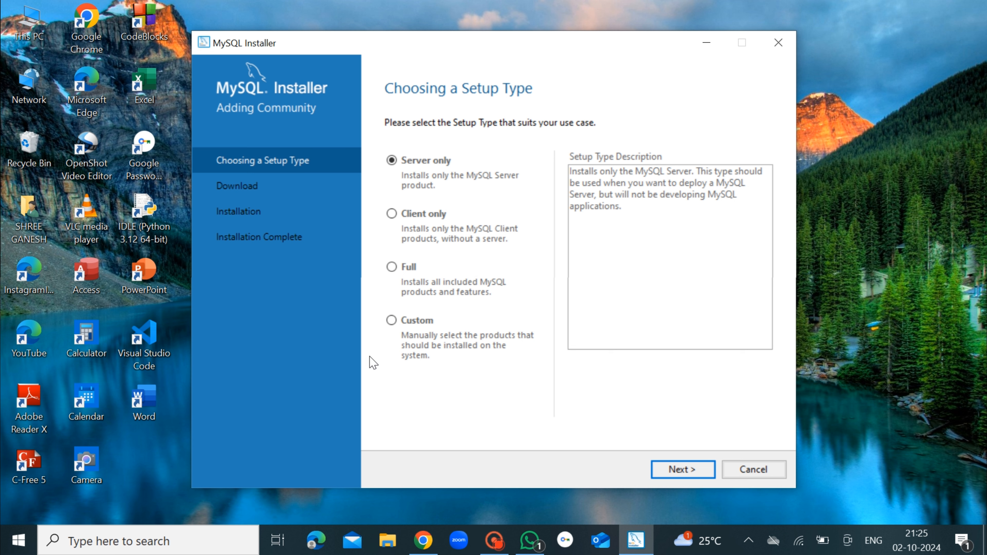
left_click(394, 326)
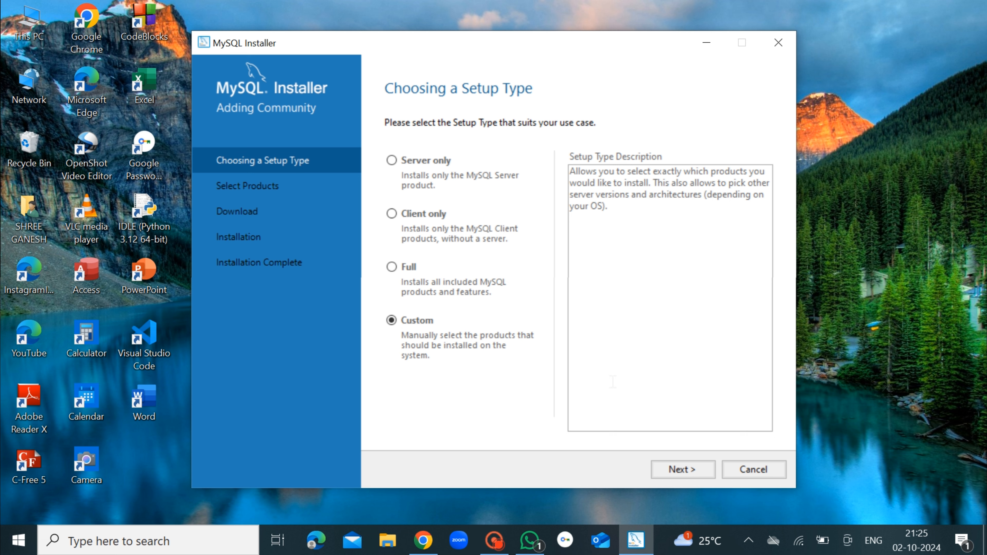
left_click(685, 471)
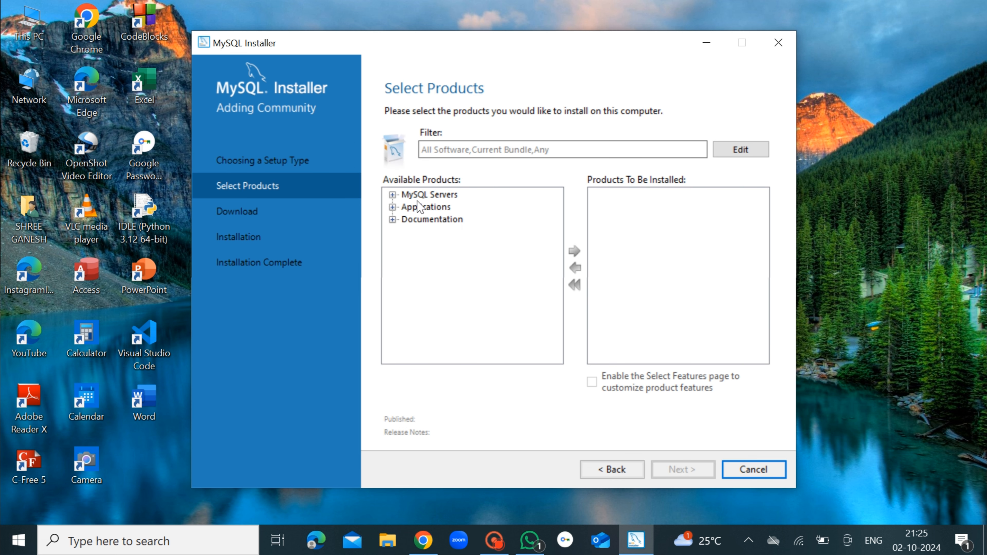
Expand the MySQL Servers and Applications trees to locate Server 8.0.39, Workbench and Shell 8.0.38 X64
left_click(409, 196)
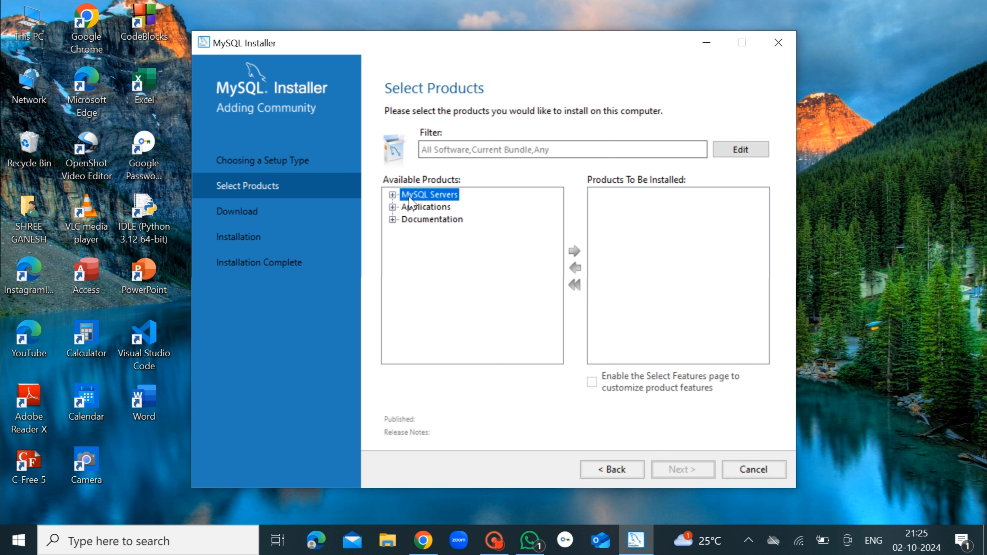
left_click(392, 195)
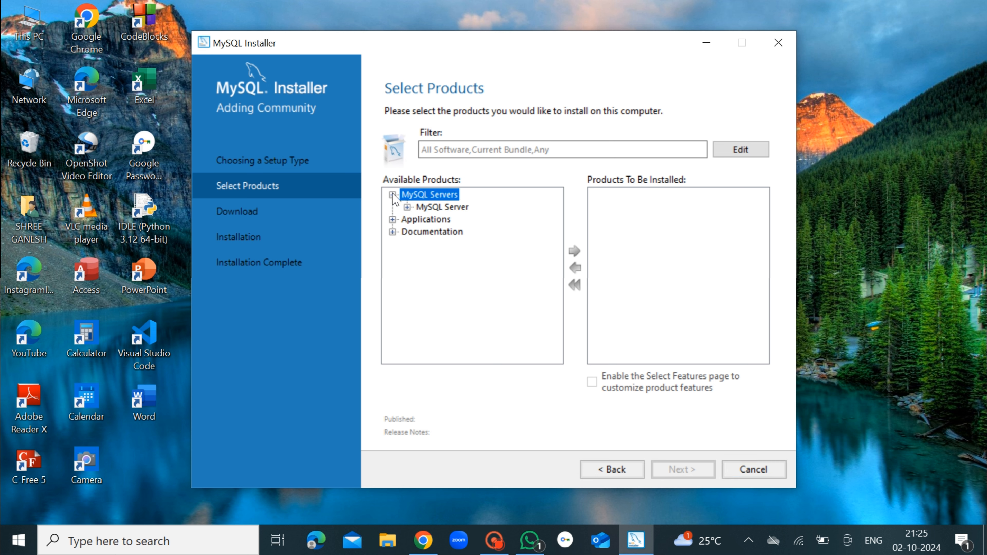
left_click(407, 207)
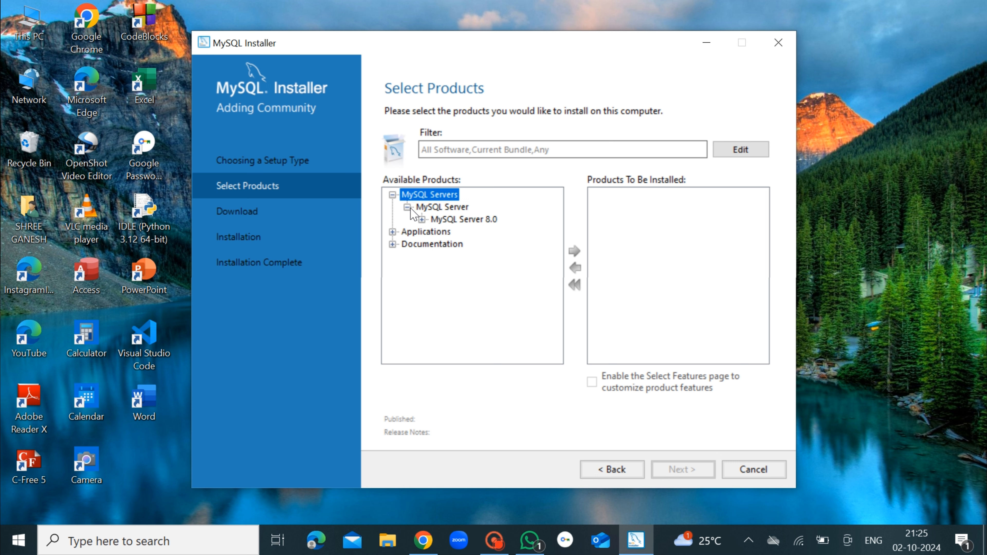
left_click(422, 220)
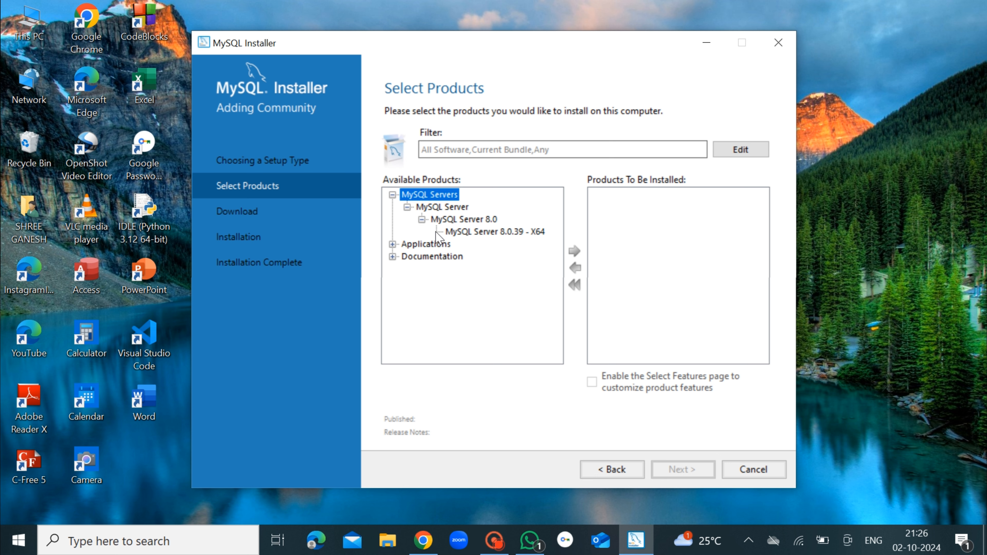
left_click(462, 232)
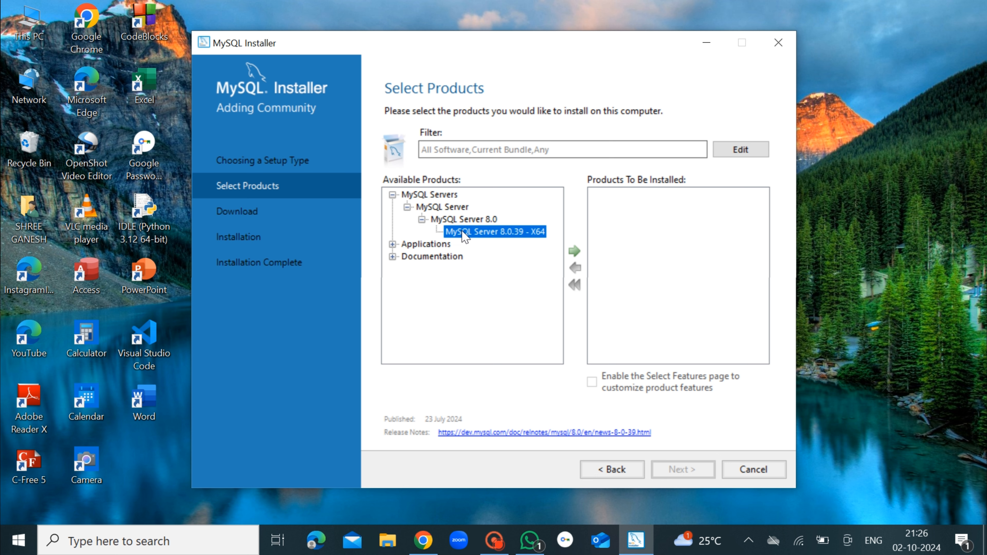
left_click(393, 245)
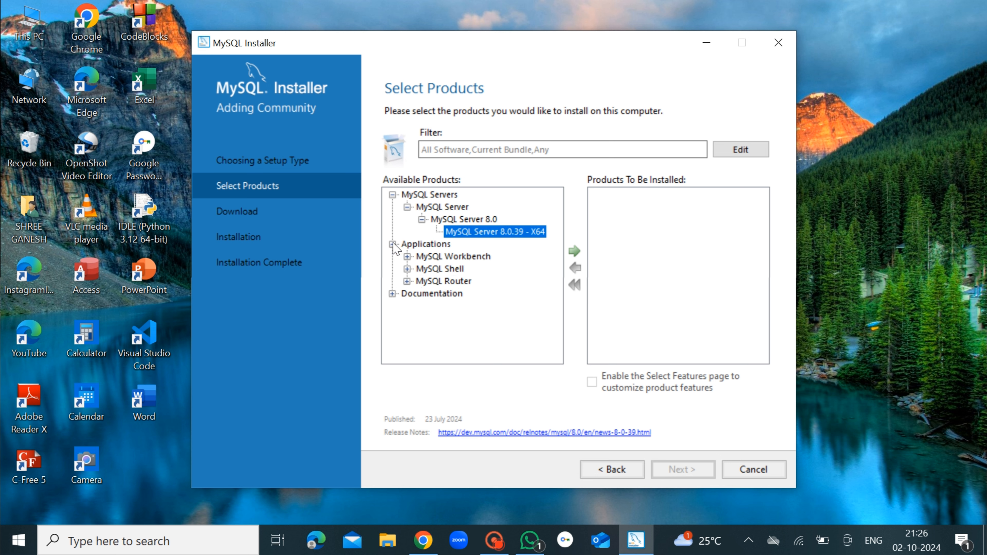
left_click(407, 257)
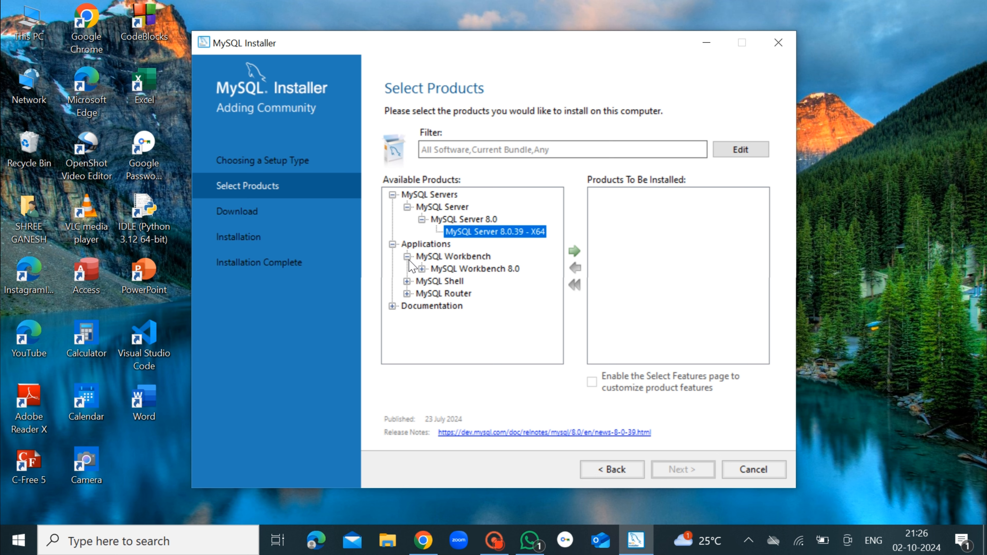
left_click(446, 270)
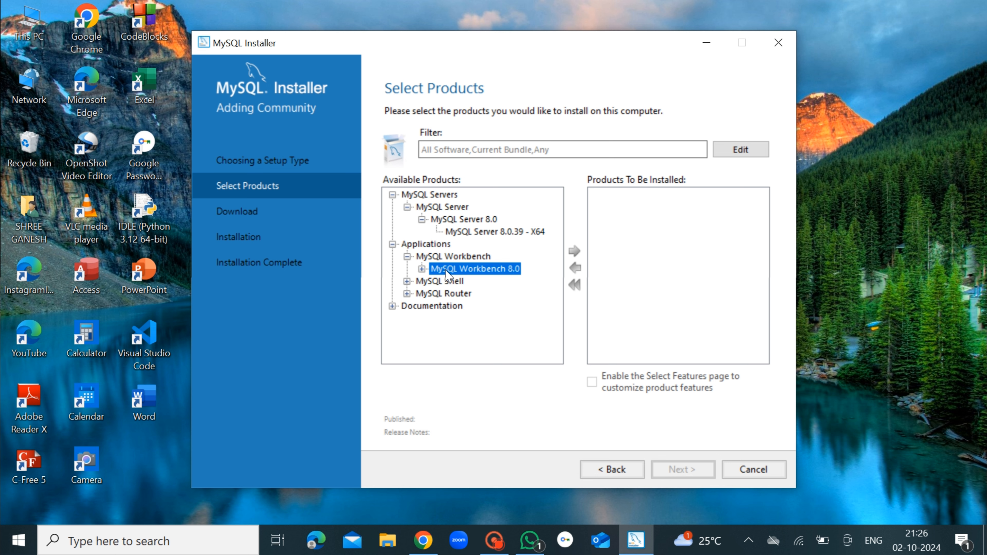
left_click(407, 281)
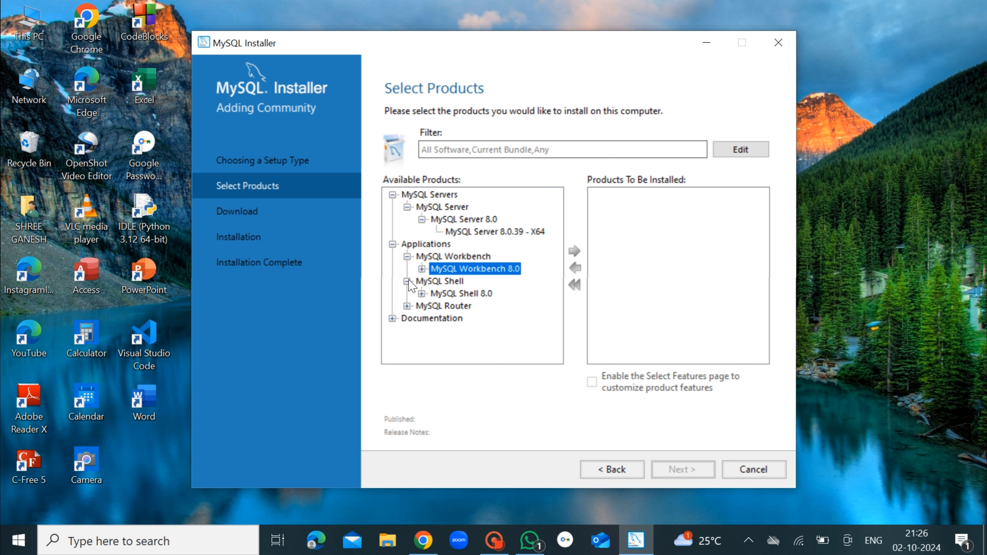
left_click(422, 293)
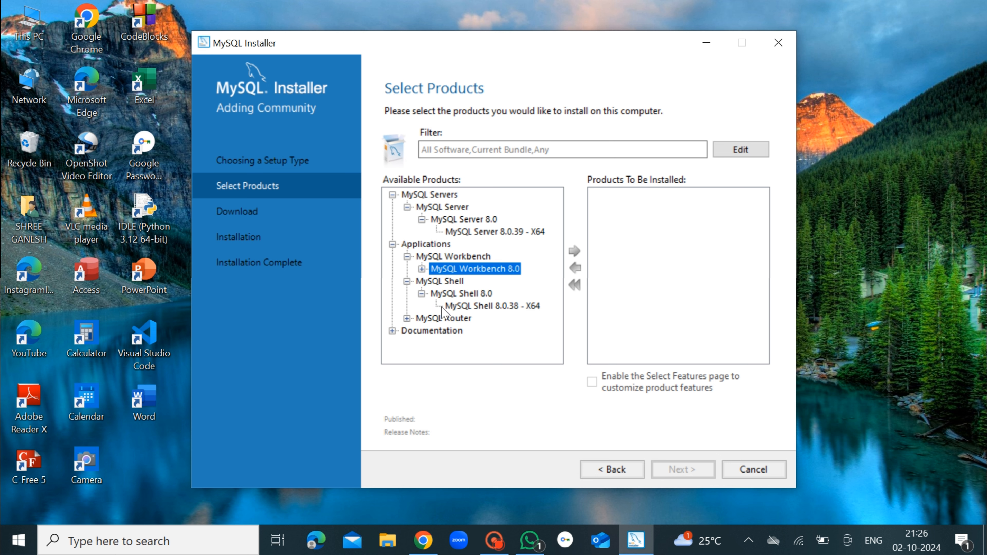
left_click(463, 306)
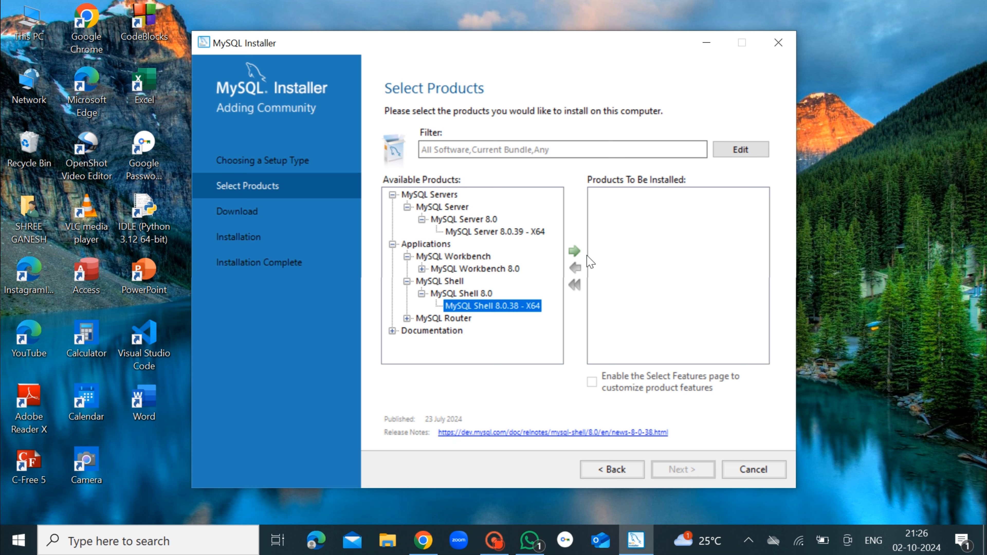
Add MySQL Shell 8.0.38, Server 8.0.39 and Workbench 8.0.38 X64 to Products To Be Installed
left_click(575, 252)
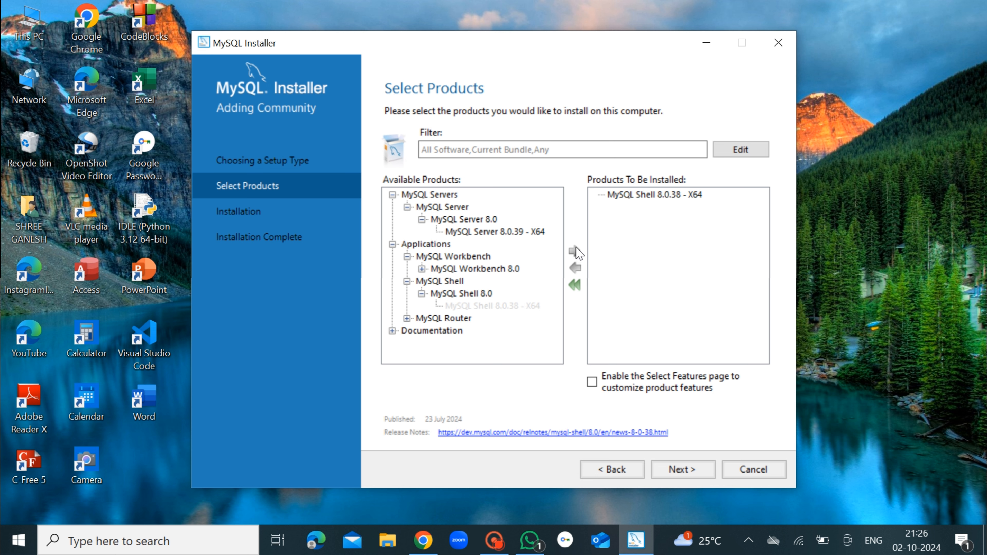
left_click(512, 231)
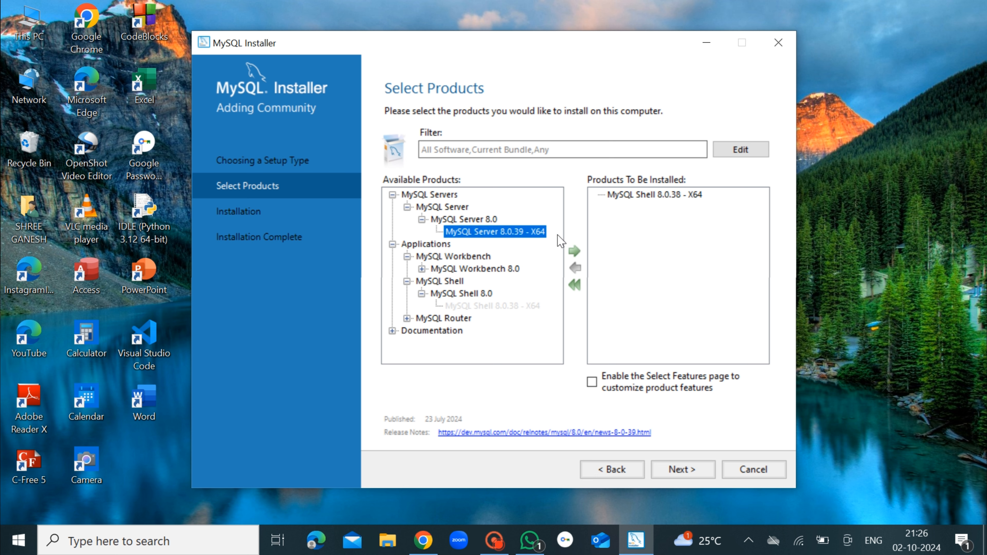
left_click(575, 252)
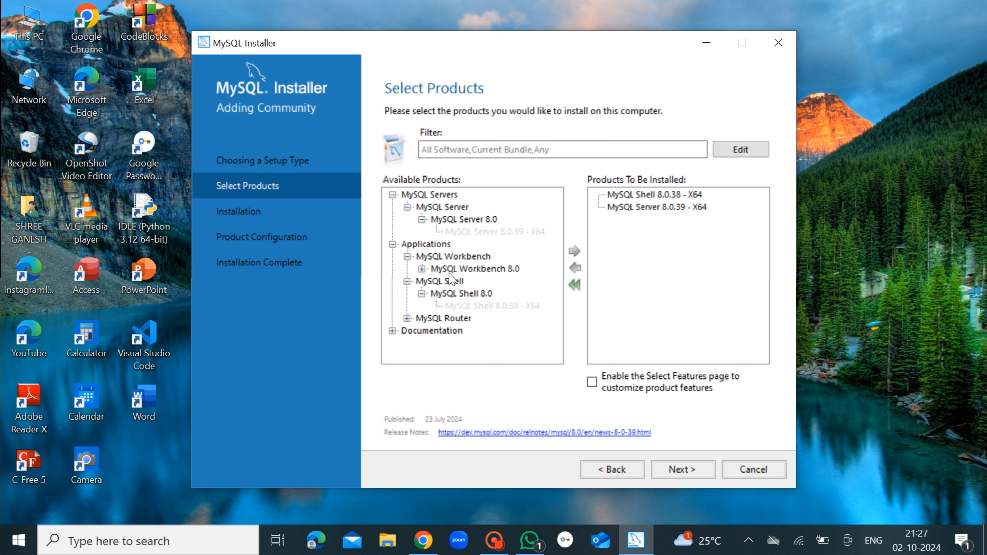
left_click(473, 270)
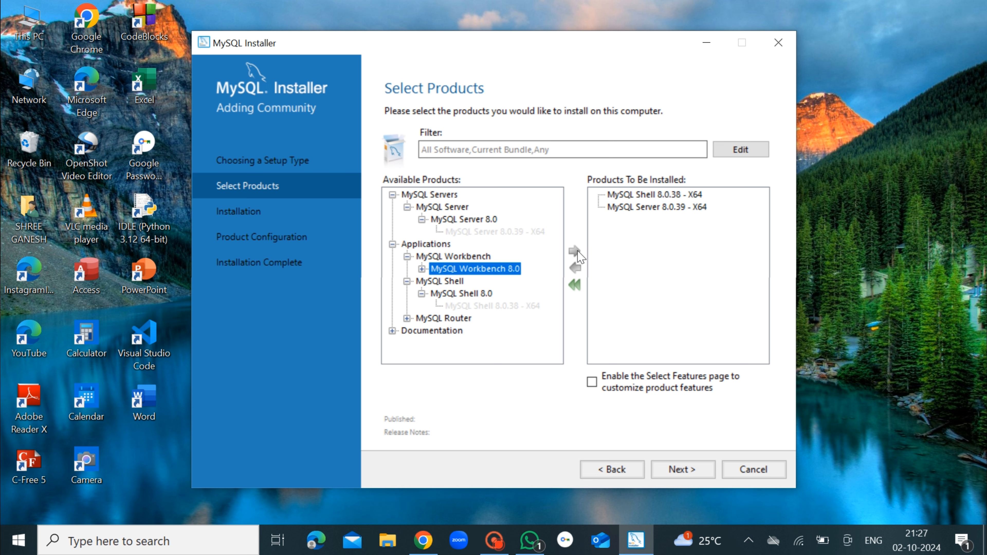
left_click(477, 294)
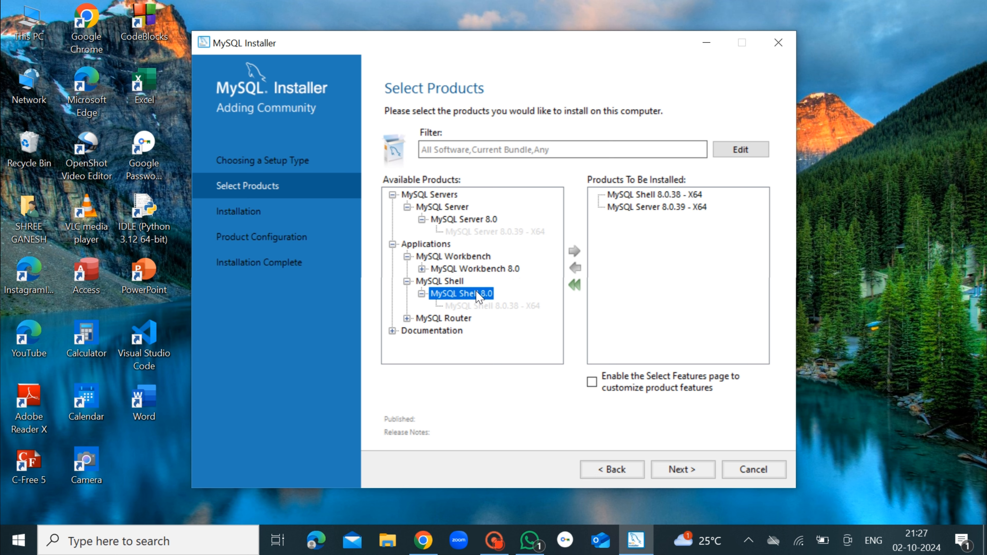
left_click(482, 269)
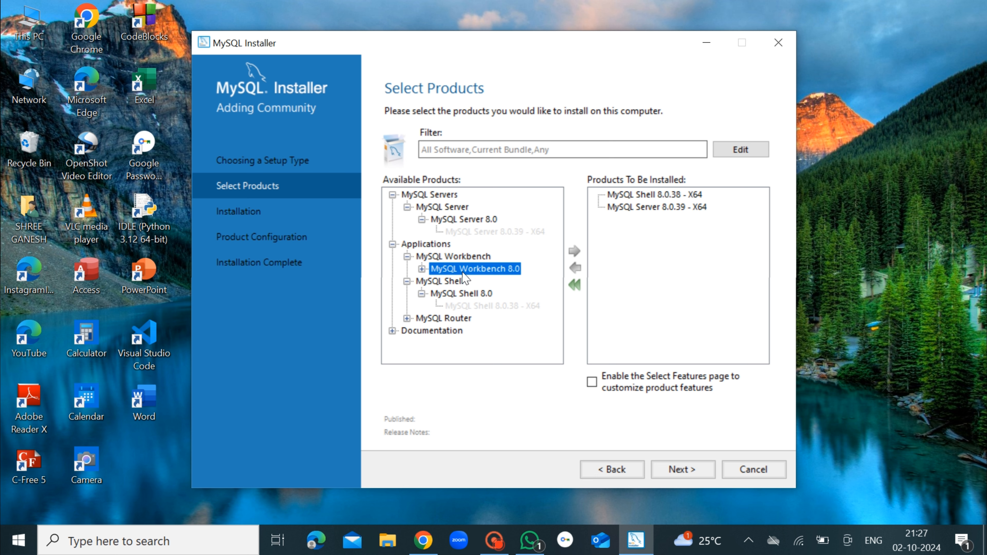
left_click(422, 269)
left_click(454, 282)
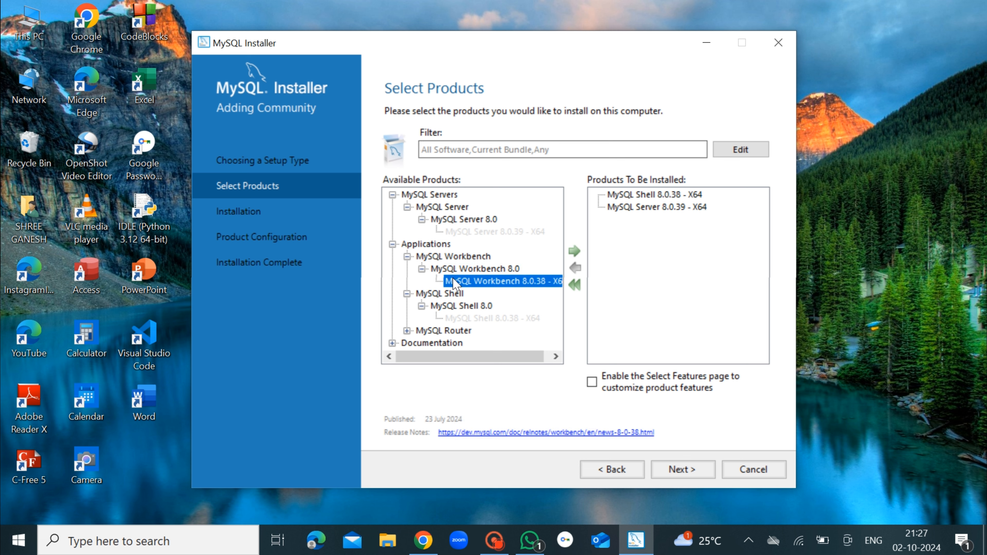
left_click(574, 252)
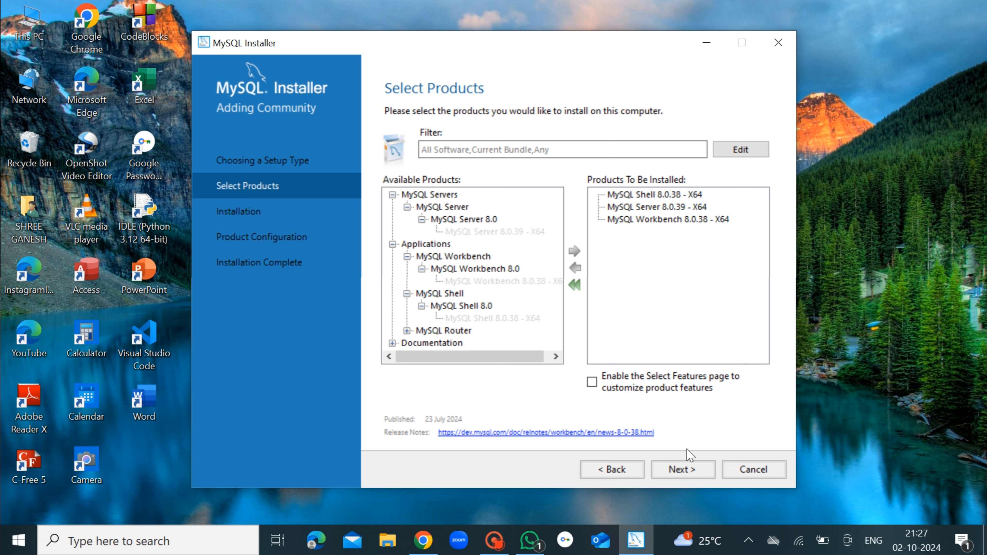
Install Server 8.0.39, Shell 8.0.38 and Workbench 8.0.38 until all show Complete, then continue
left_click(694, 474)
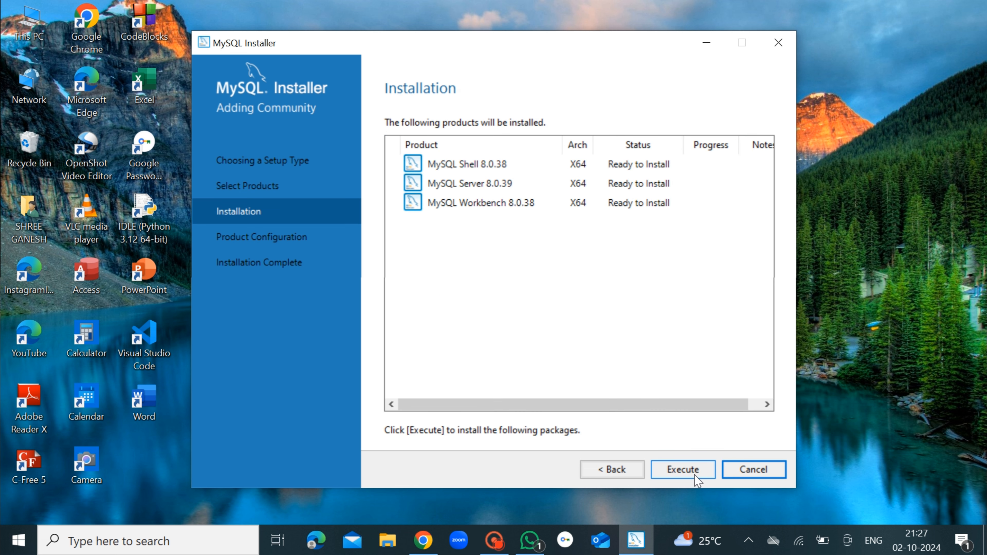
left_click(685, 471)
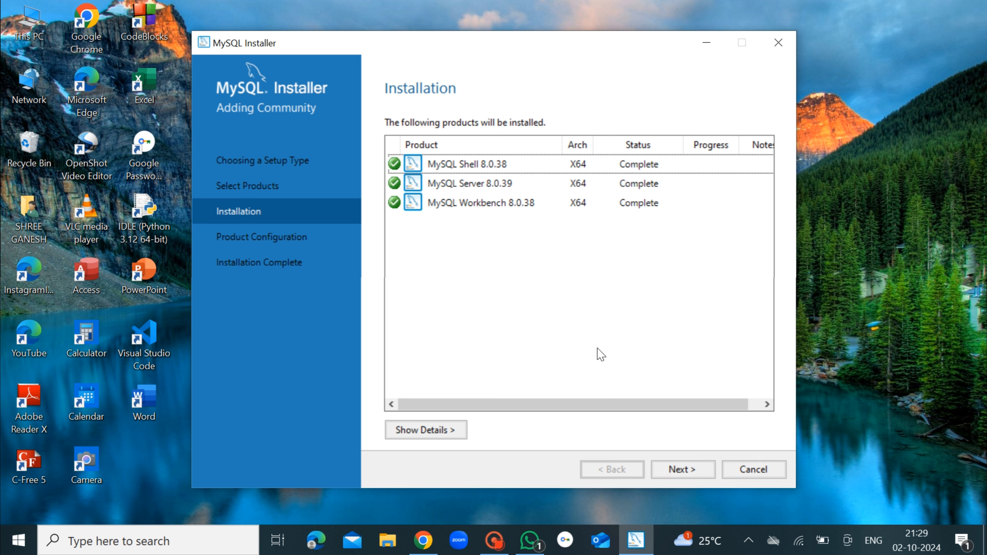
left_click(677, 473)
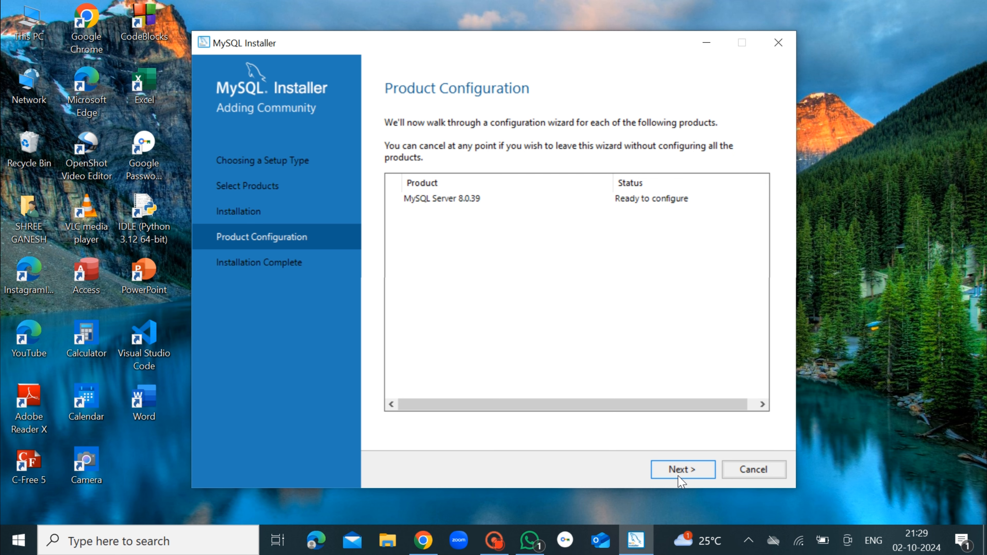
Keep the default Type and Networking settings and strong-password authentication
left_click(679, 478)
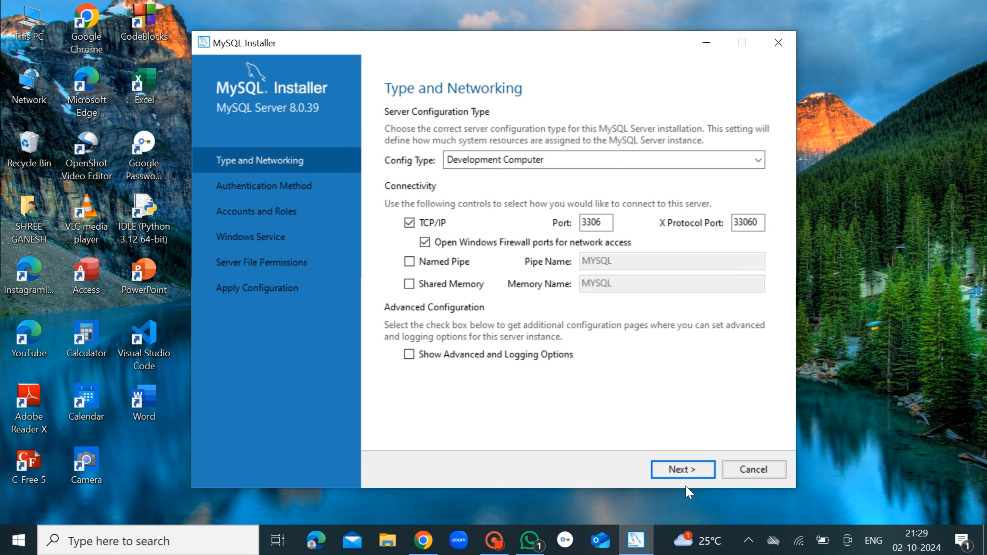
left_click(685, 476)
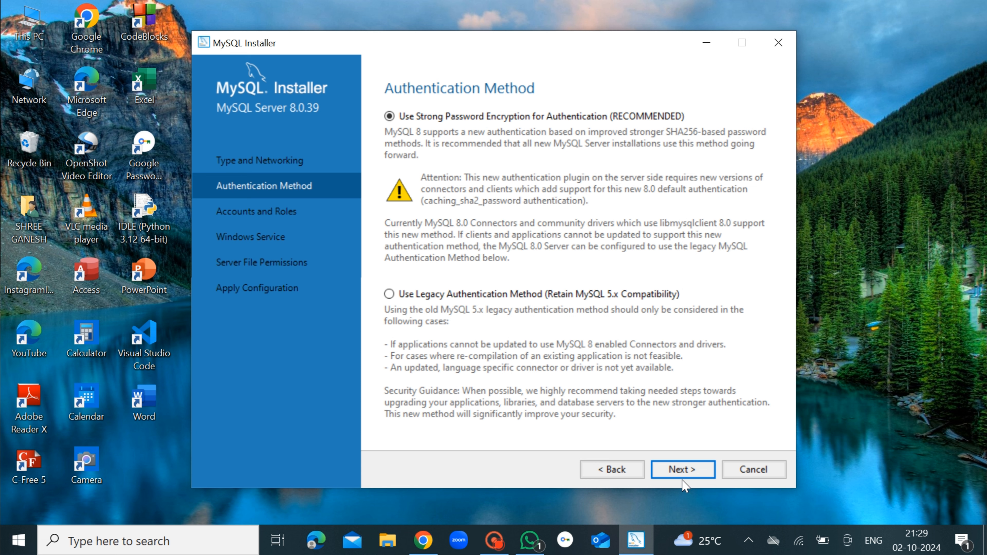
left_click(678, 473)
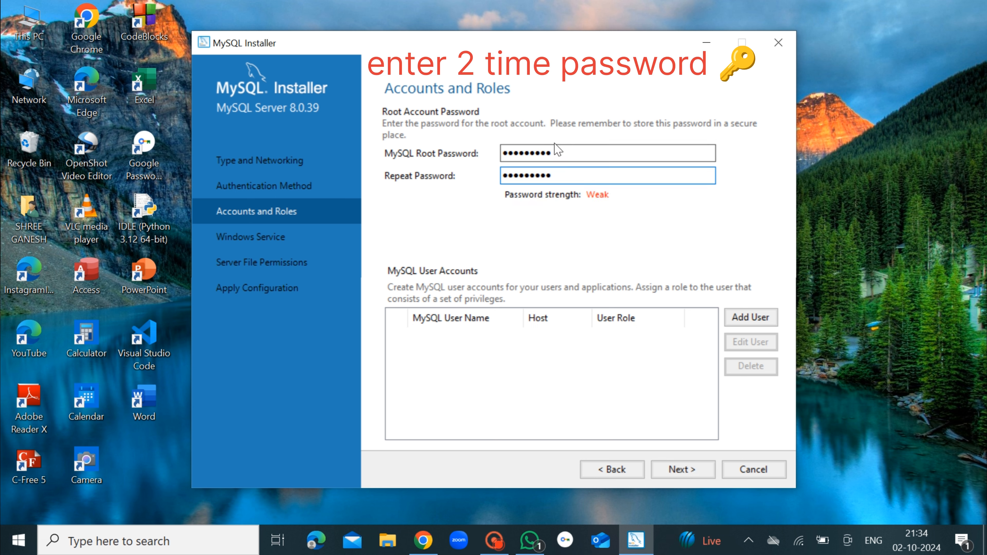
Enter and confirm the root account password in Accounts and Roles
left_click(559, 153)
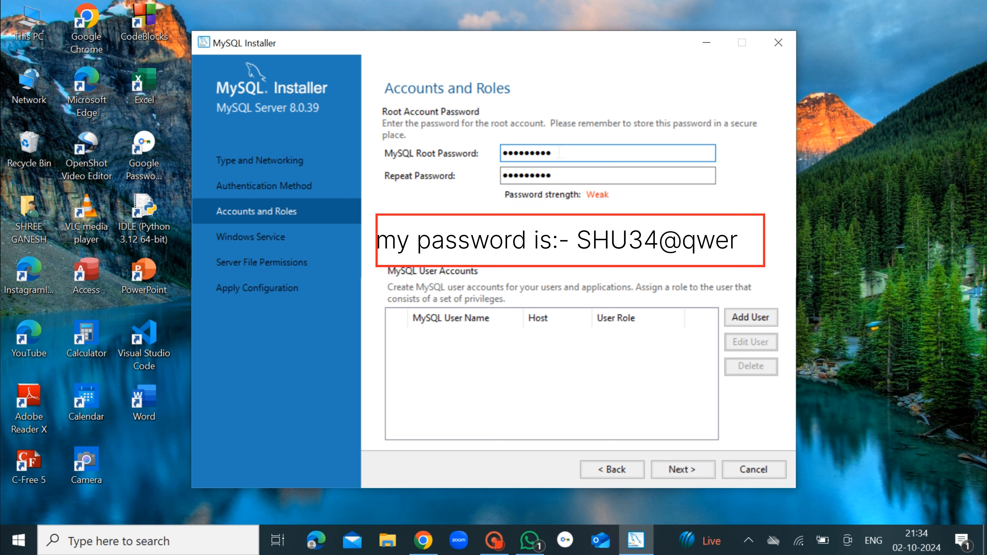
type("r")
key("Tab")
type("r")
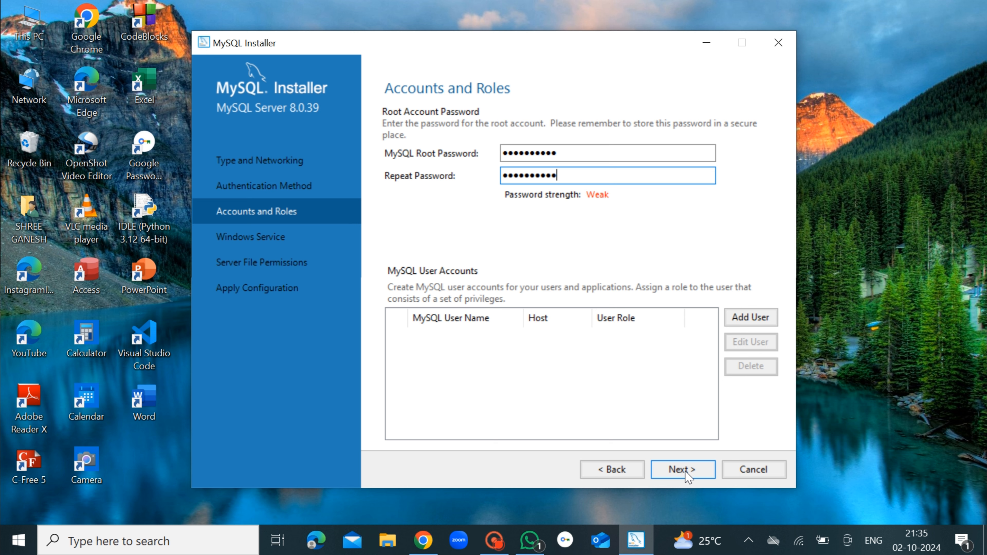
left_click(683, 469)
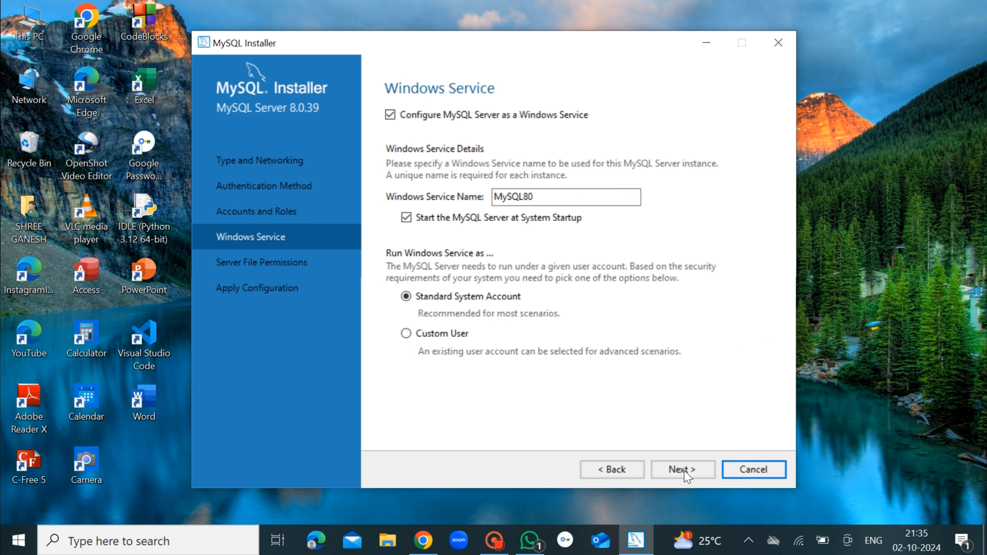
Accept the default MySQL80 service and permission settings, apply the server configuration, and finish
left_click(684, 470)
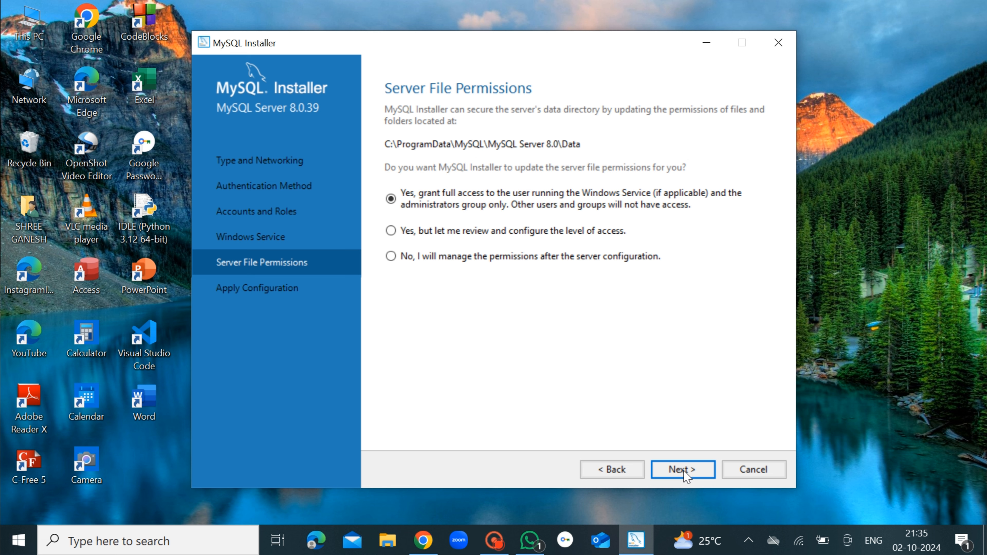
left_click(684, 470)
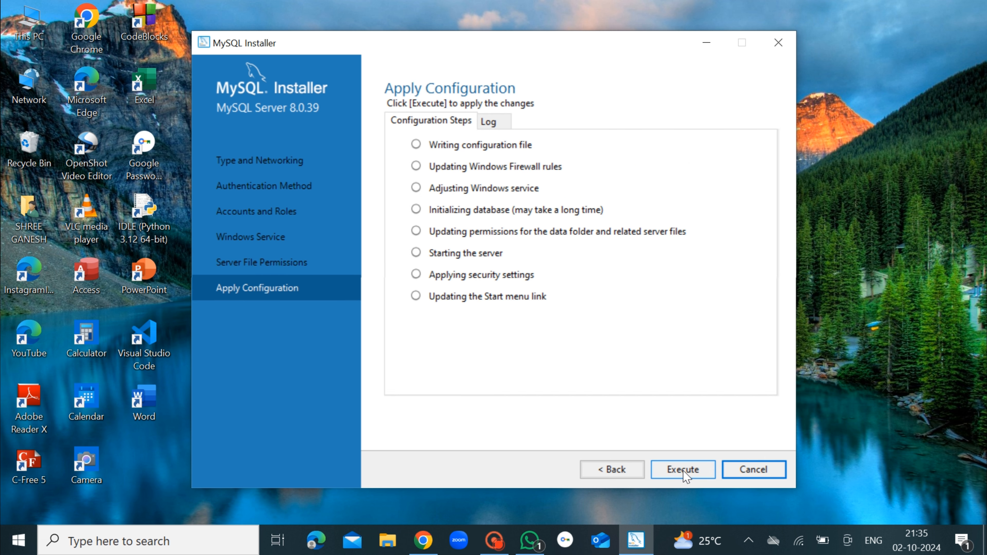
left_click(677, 468)
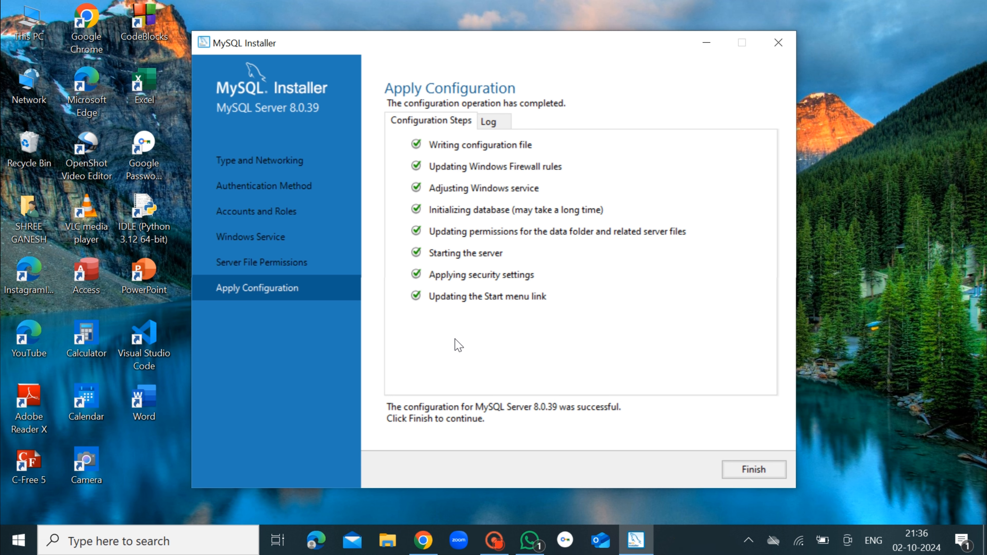
left_click(750, 471)
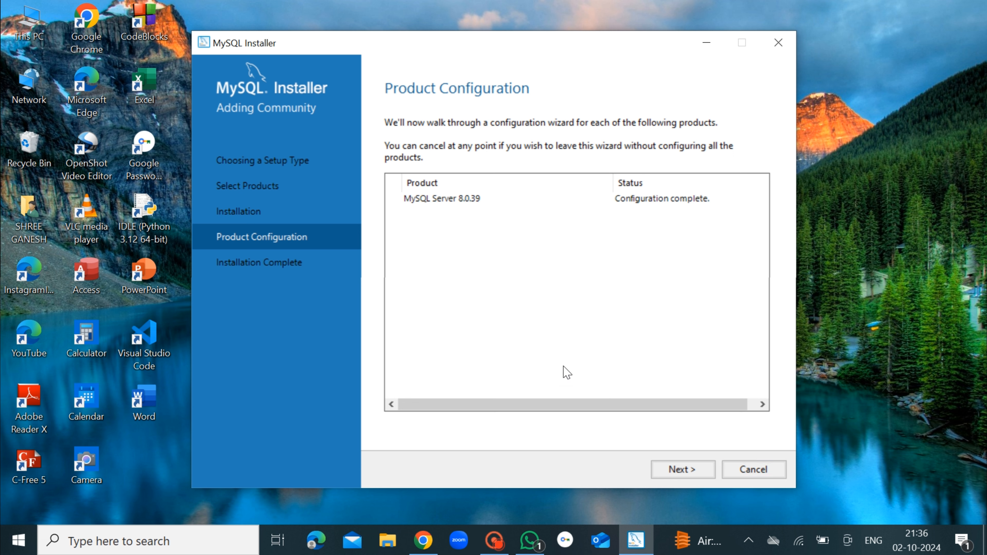
left_click(687, 471)
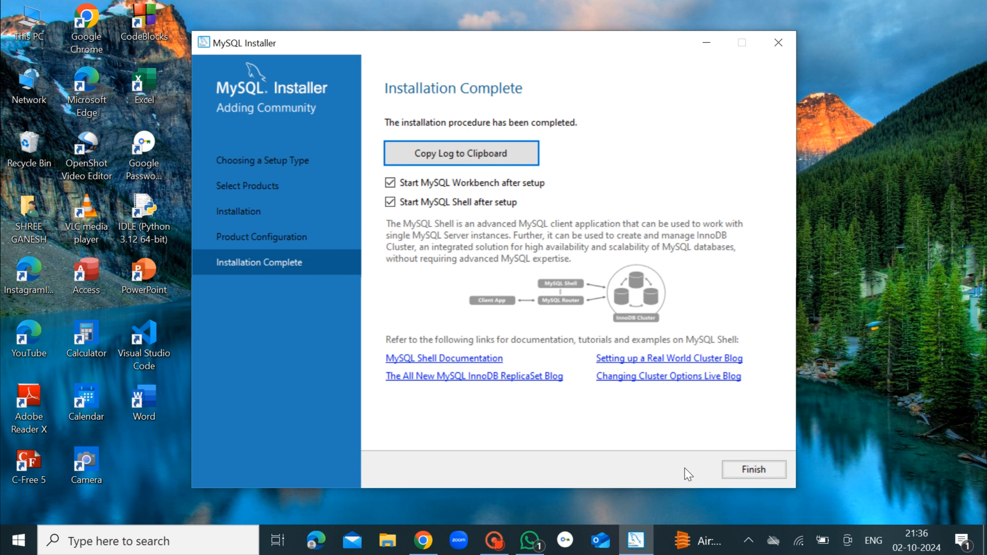
Finish the installer and minimise the MySQL Workbench and MySQL Shell windows
left_click(775, 472)
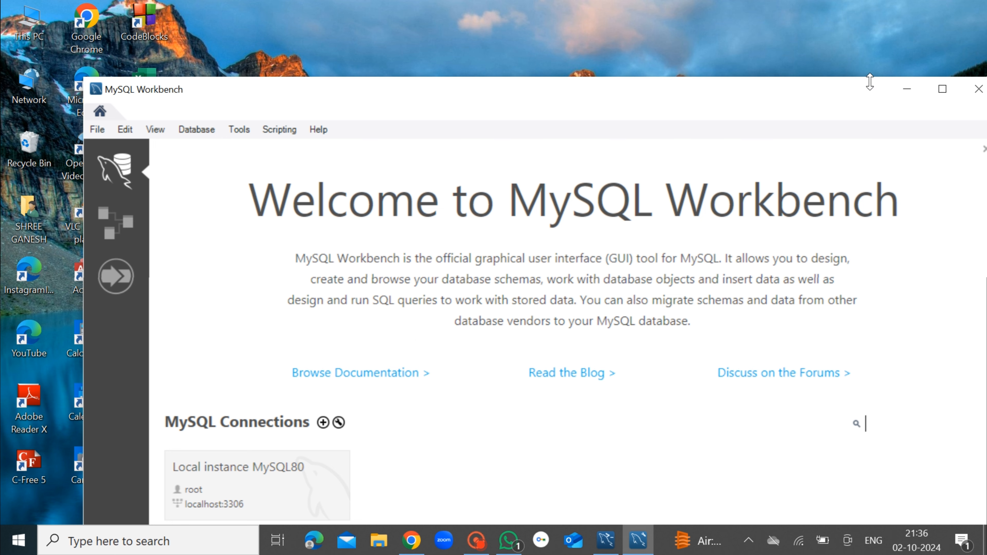
left_click(902, 86)
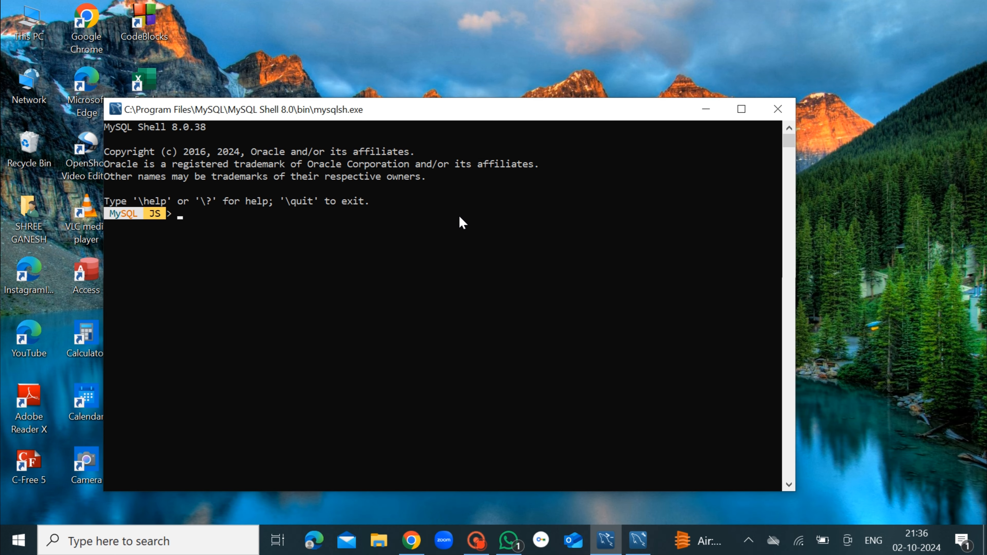
left_click(698, 116)
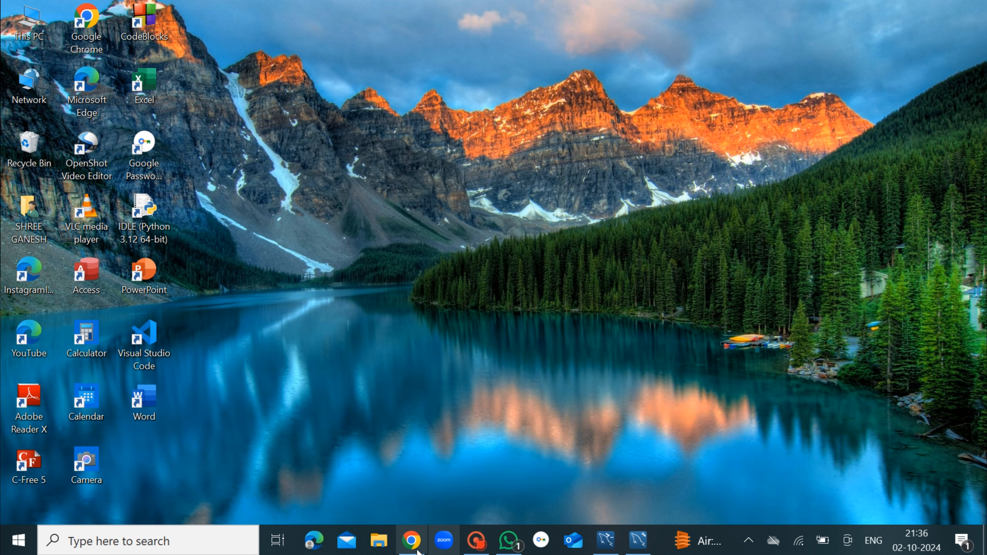
Browse in File Explorer to C:\Program Files\MySQL\MySQL Server 8.0\bin
left_click(378, 540)
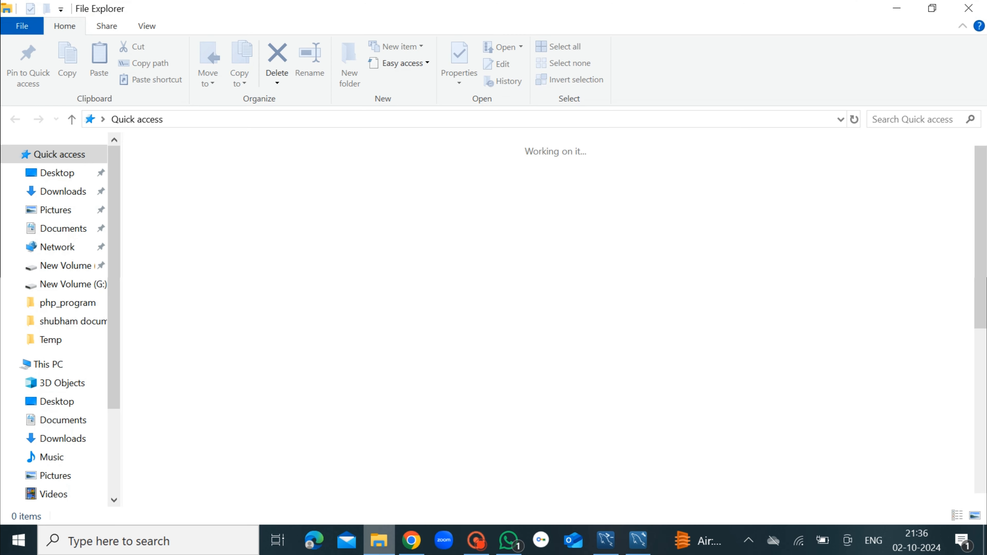
scroll(89, 433, "down", 2)
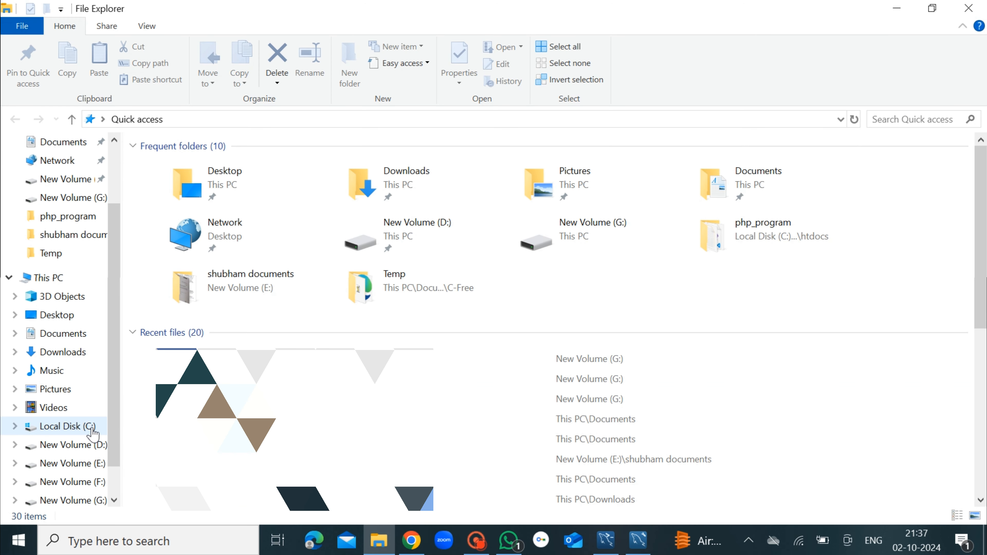
left_click(92, 428)
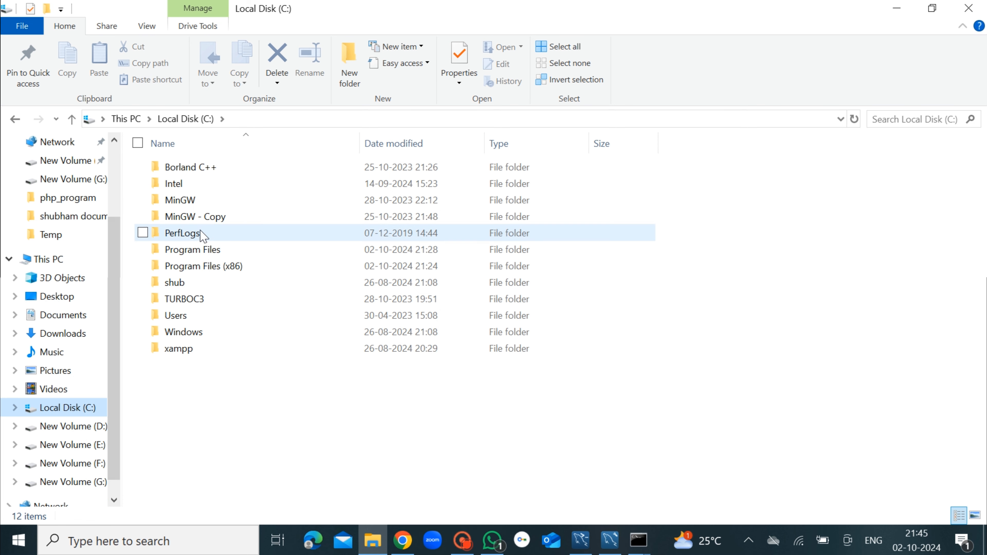
left_click(198, 251)
double_click(198, 251)
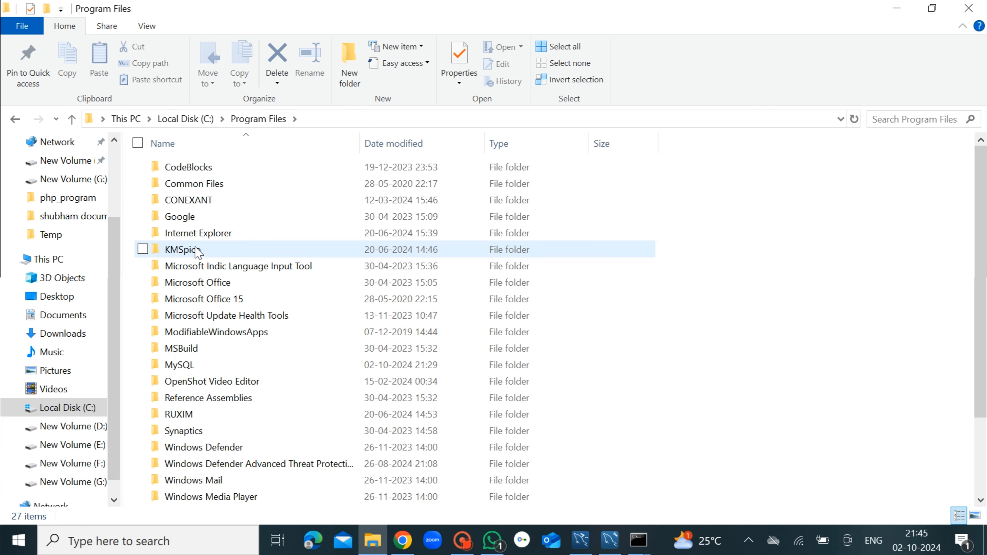
scroll(213, 194, "down", 1)
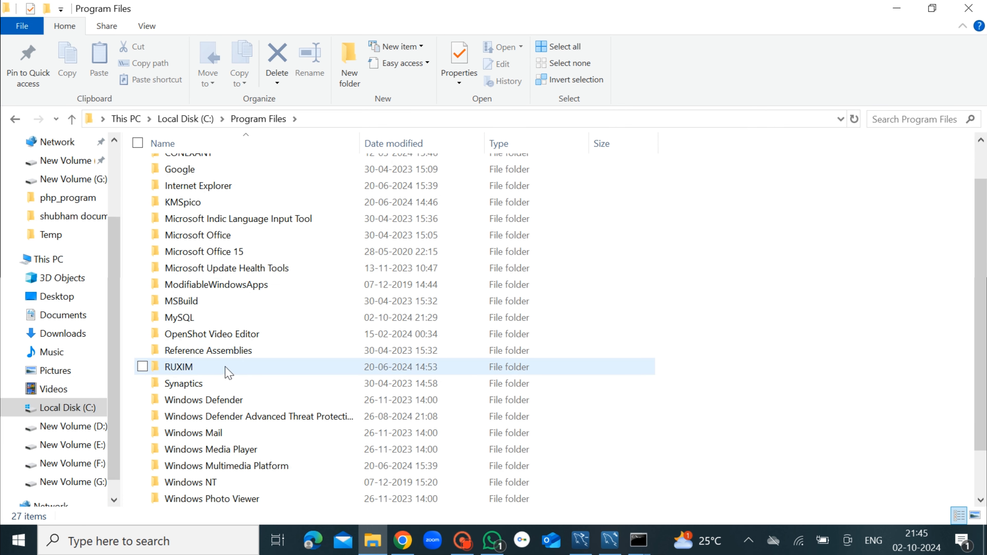
mouse_move(202, 321)
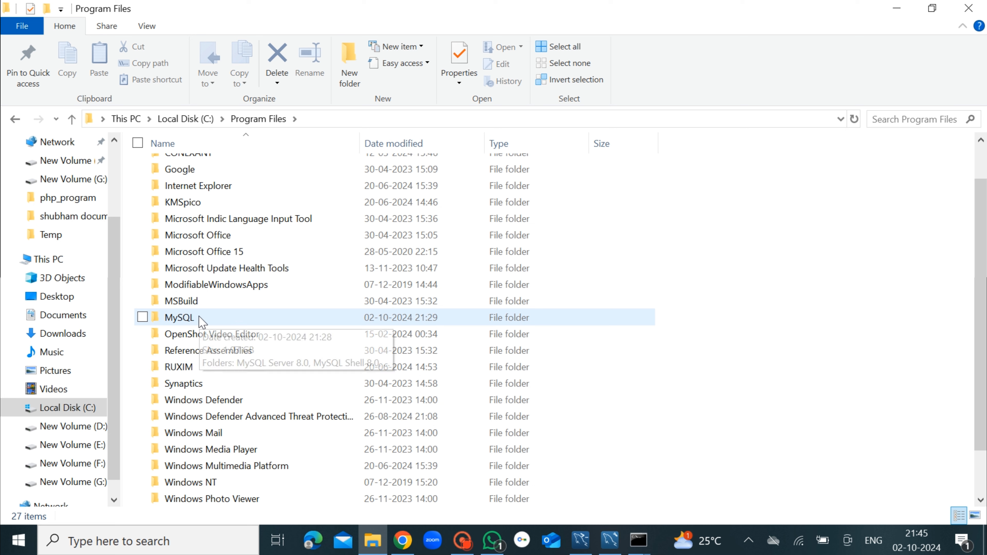
double_click(201, 321)
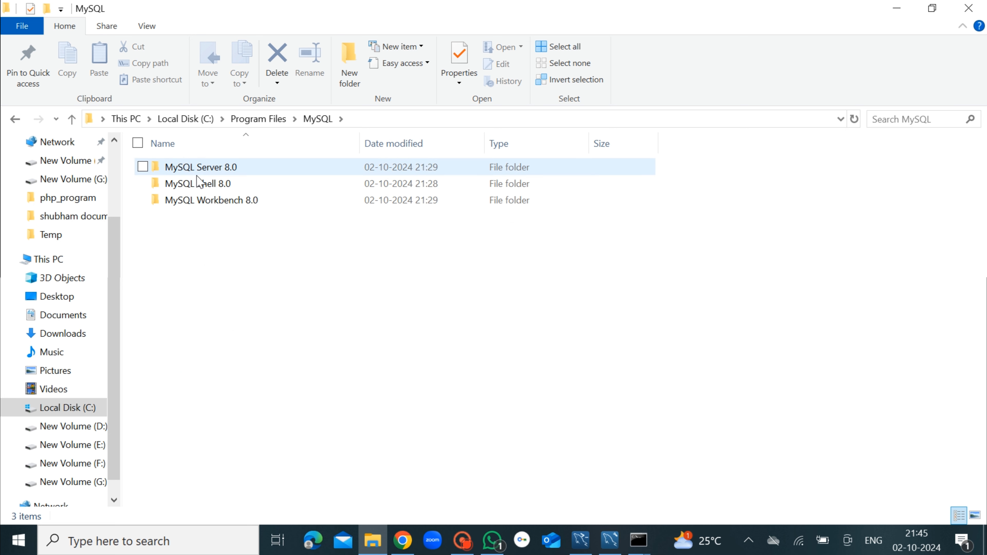
mouse_move(202, 187)
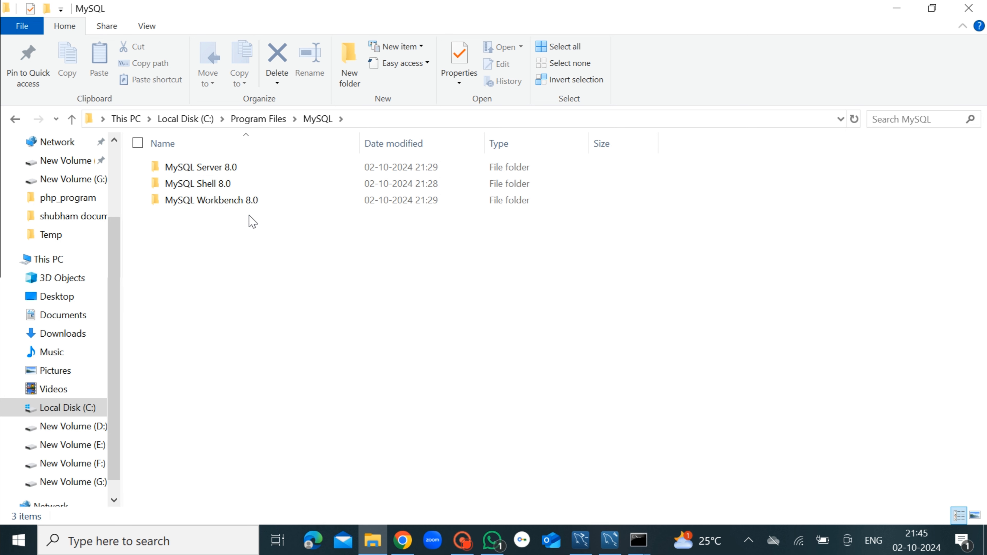
double_click(248, 172)
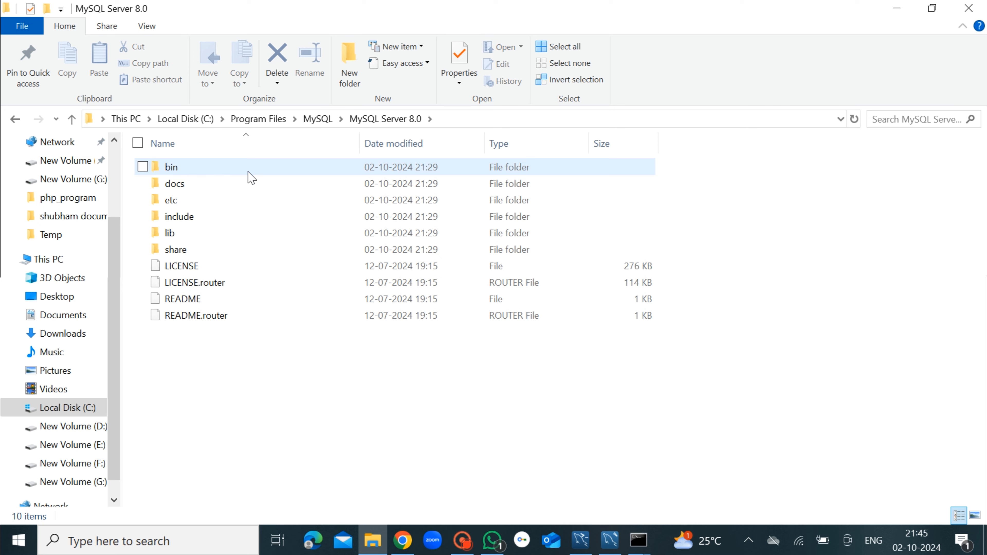
double_click(249, 172)
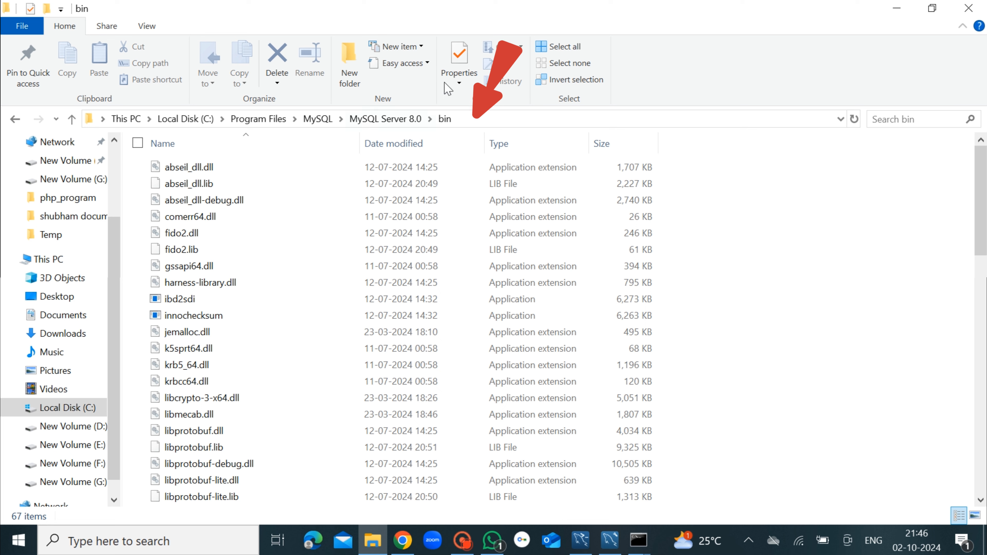
Copy the bin folder's full path from the address bar, then minimise Explorer and open Start
left_click(539, 117)
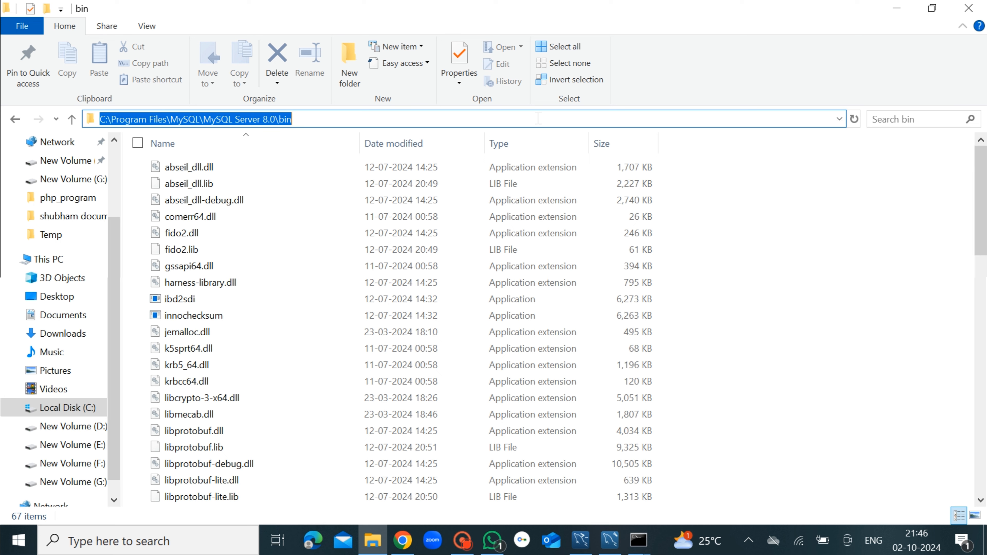
right_click(316, 118)
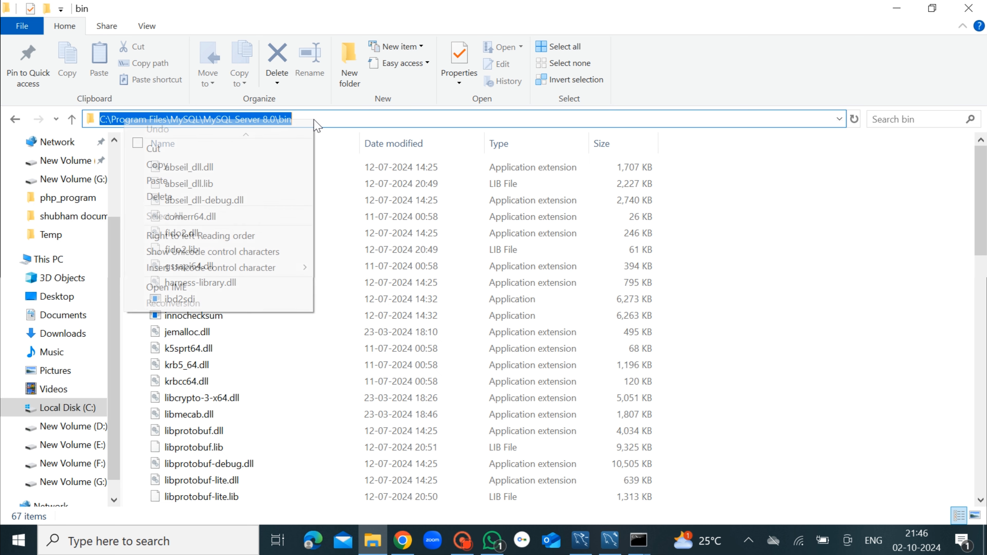
left_click(217, 164)
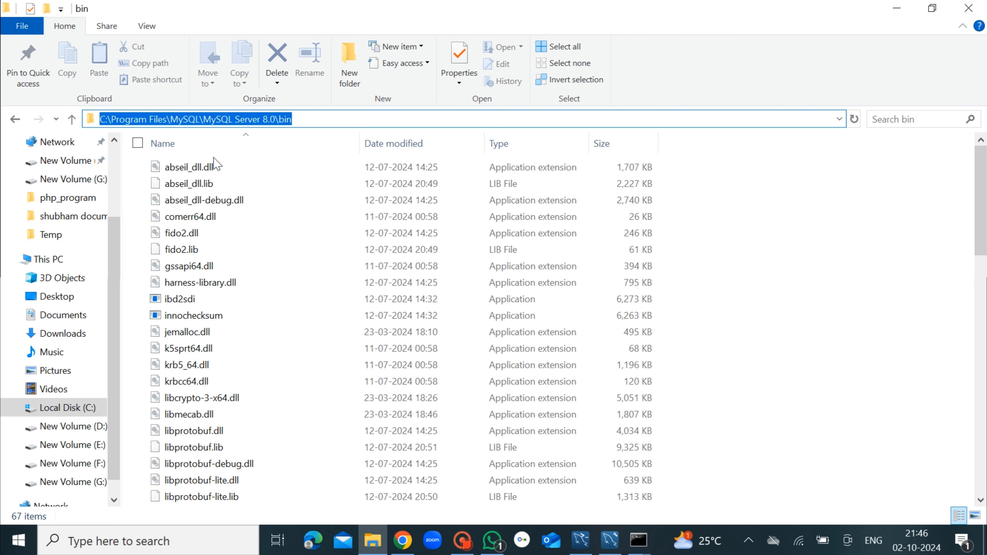
left_click(906, 10)
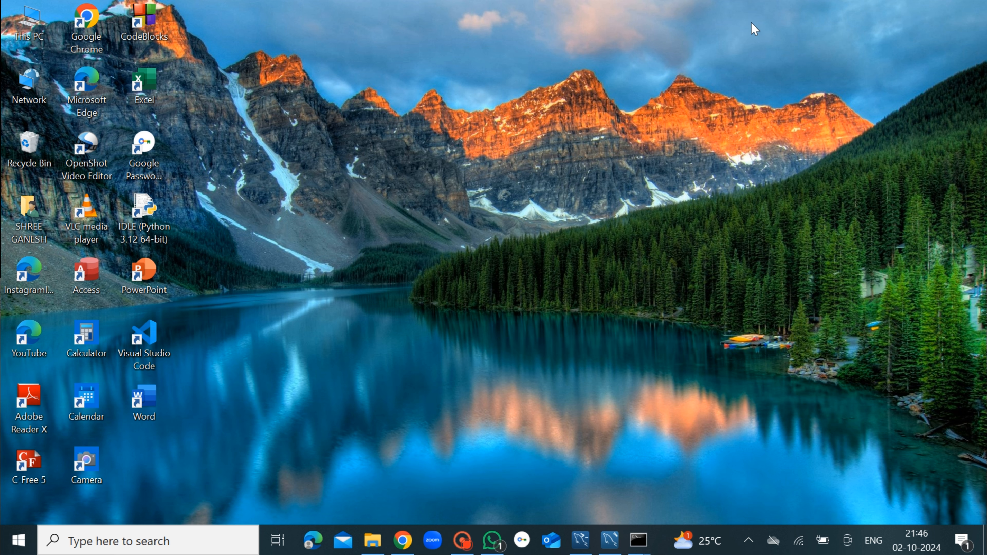
left_click(16, 544)
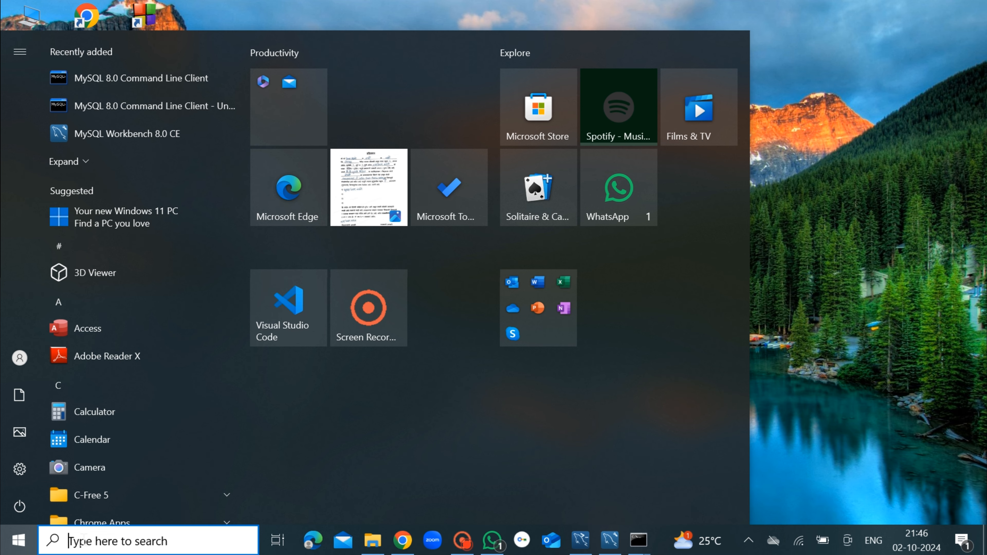
Search 'environment' and open the system Path variable for editing in Environment Variables
type("environment")
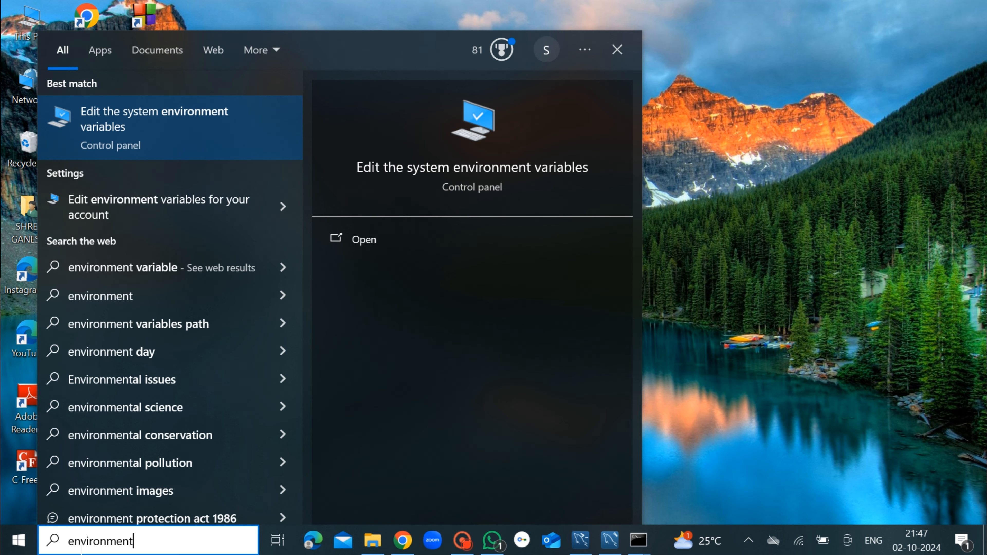
left_click(399, 238)
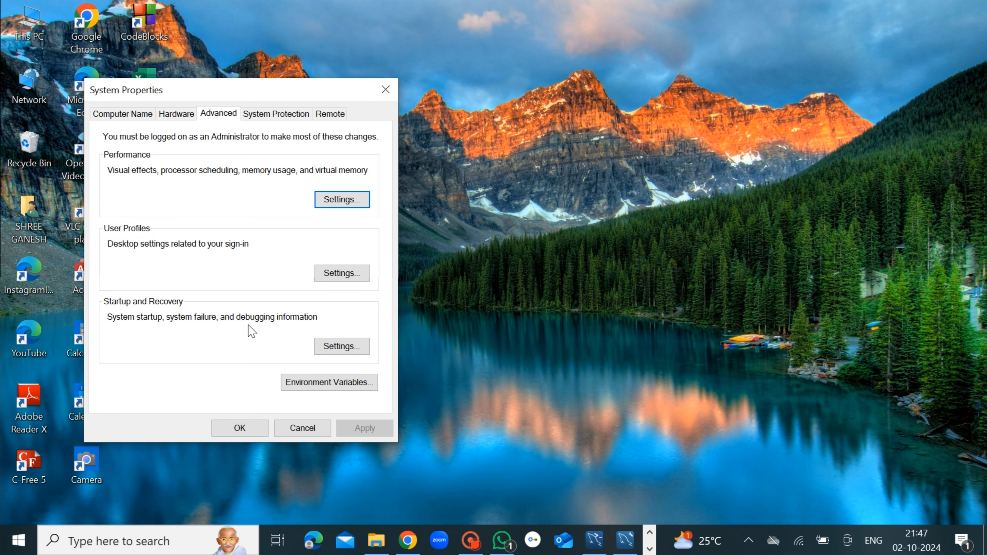
left_click(311, 384)
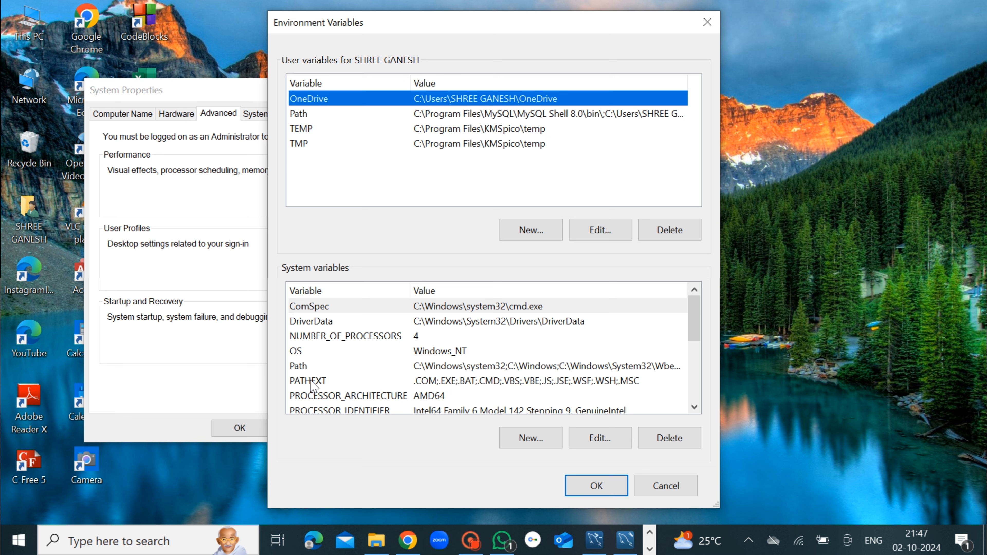
left_click(310, 381)
left_click(352, 366)
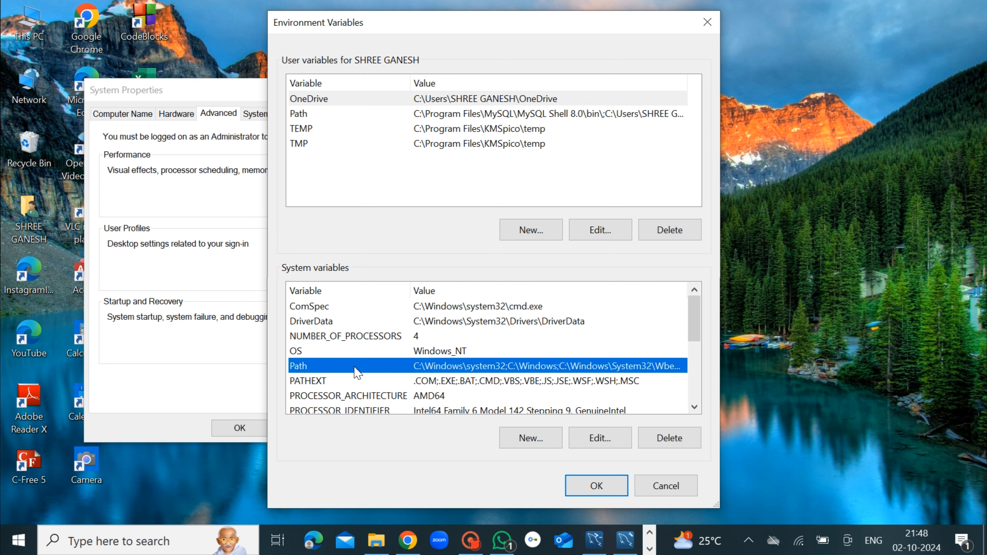
double_click(354, 367)
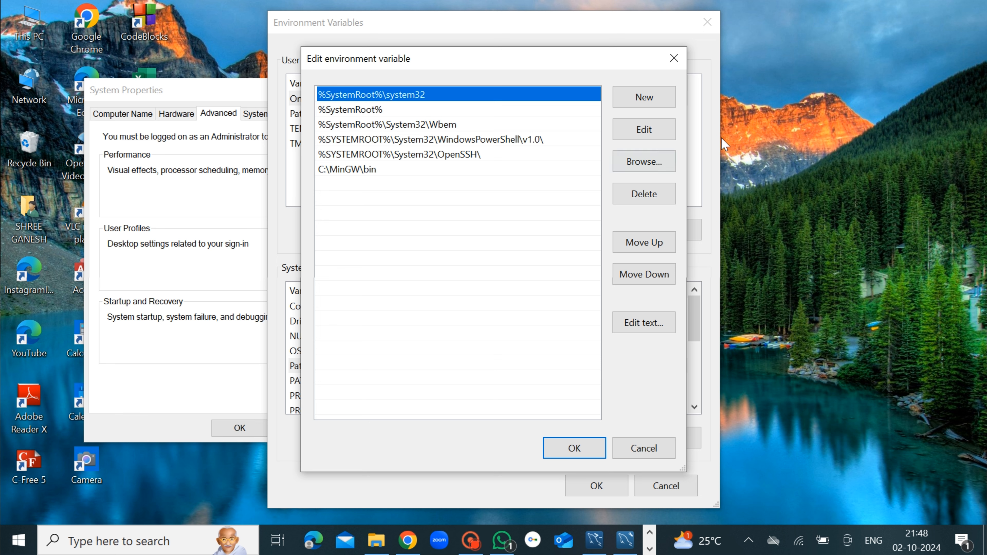
Add C:\Program Files\MySQL\MySQL Server 8.0\bin as a new Path entry and confirm all dialogs
left_click(660, 102)
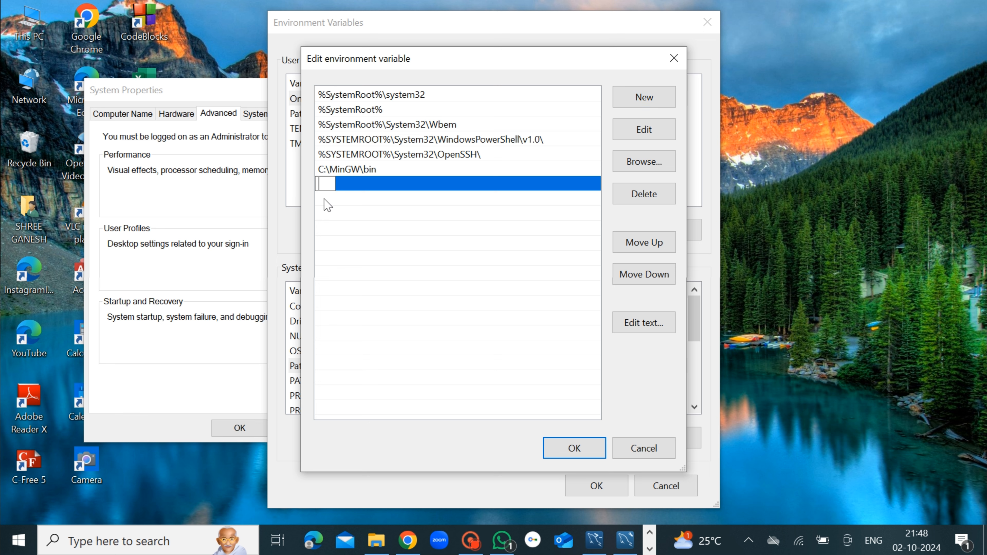
right_click(330, 189)
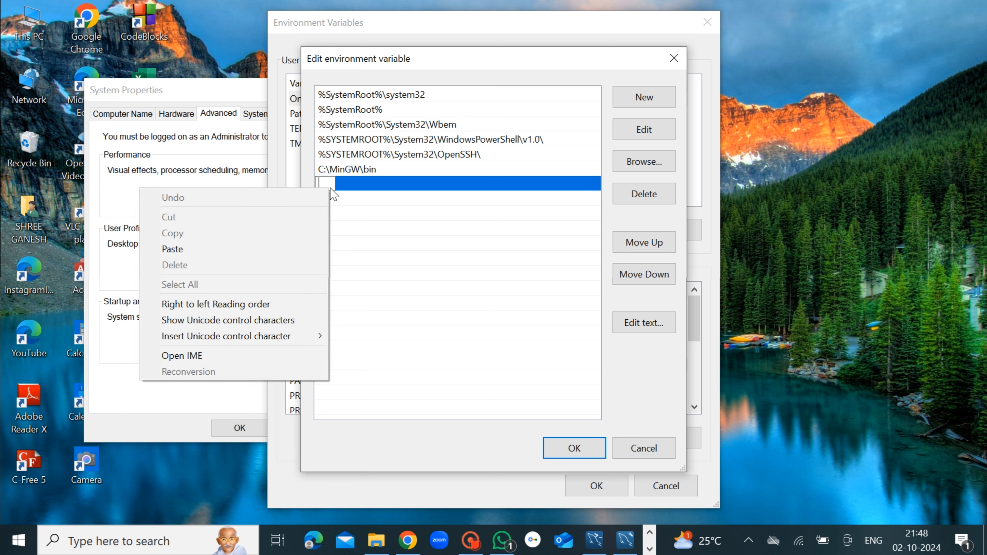
left_click(229, 253)
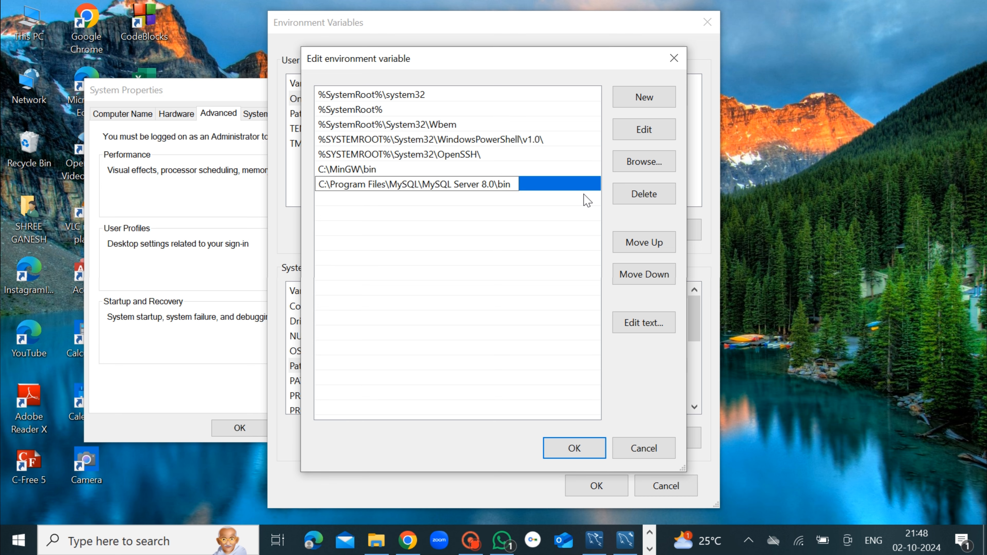
left_click(590, 450)
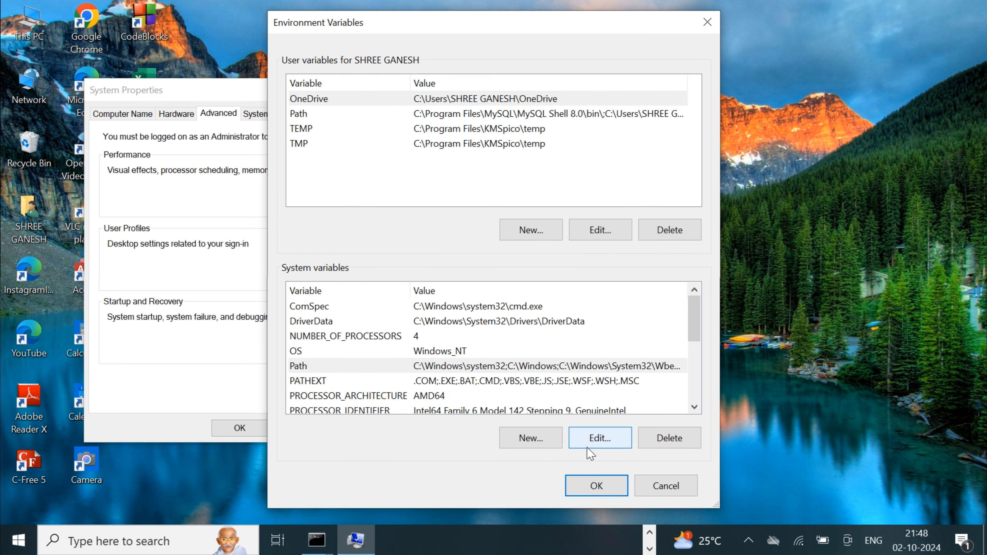
left_click(590, 484)
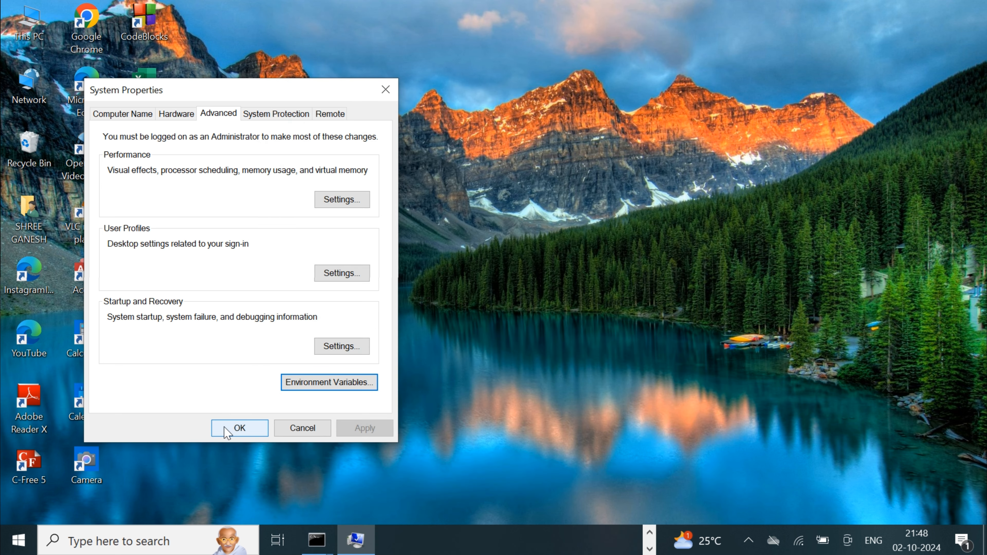
left_click(230, 428)
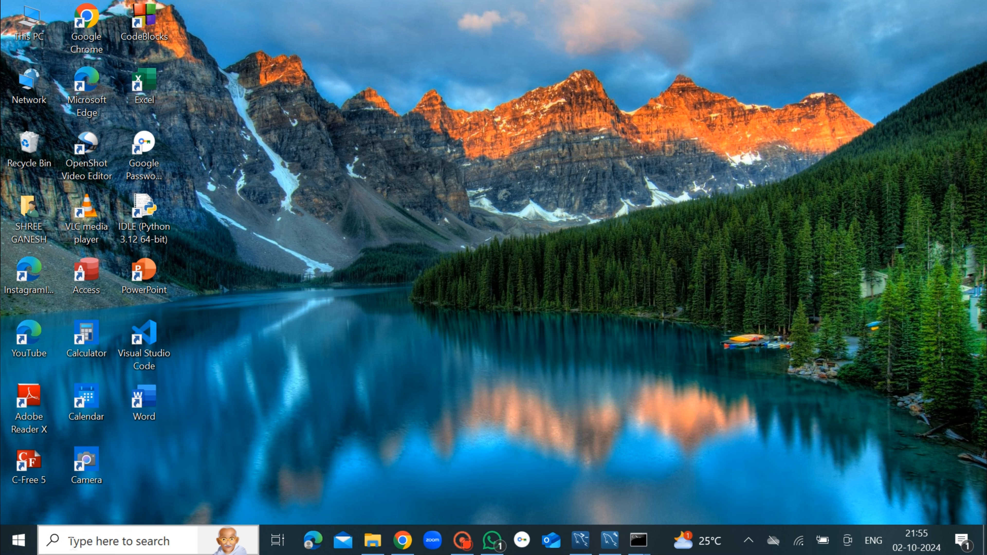
Launch Command Prompt from a Windows search for 'com'
left_click(68, 541)
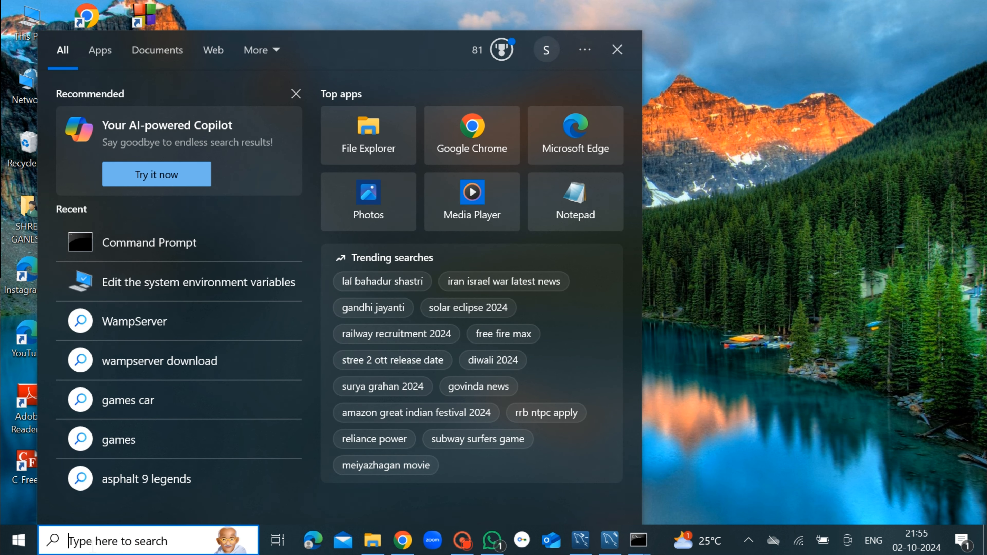
type("com")
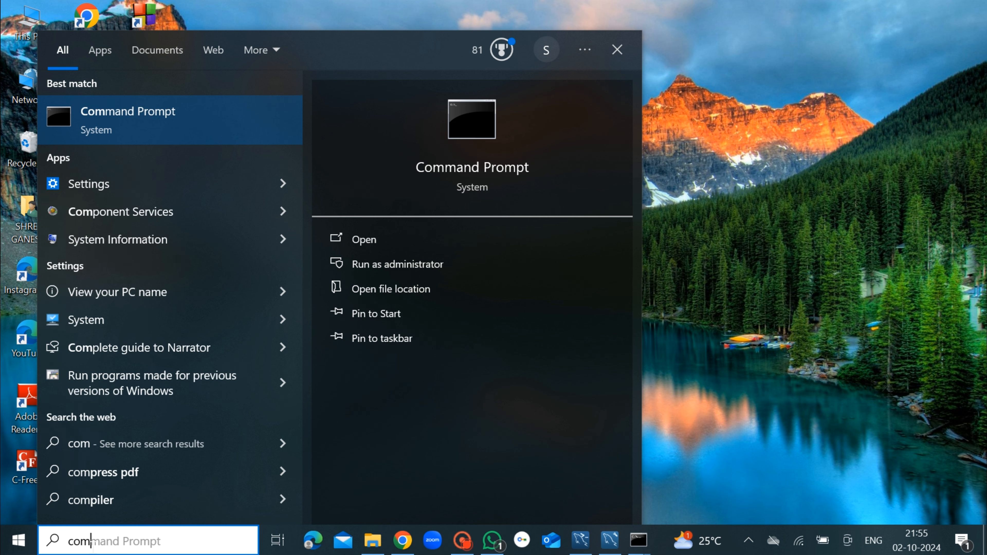
left_click(377, 247)
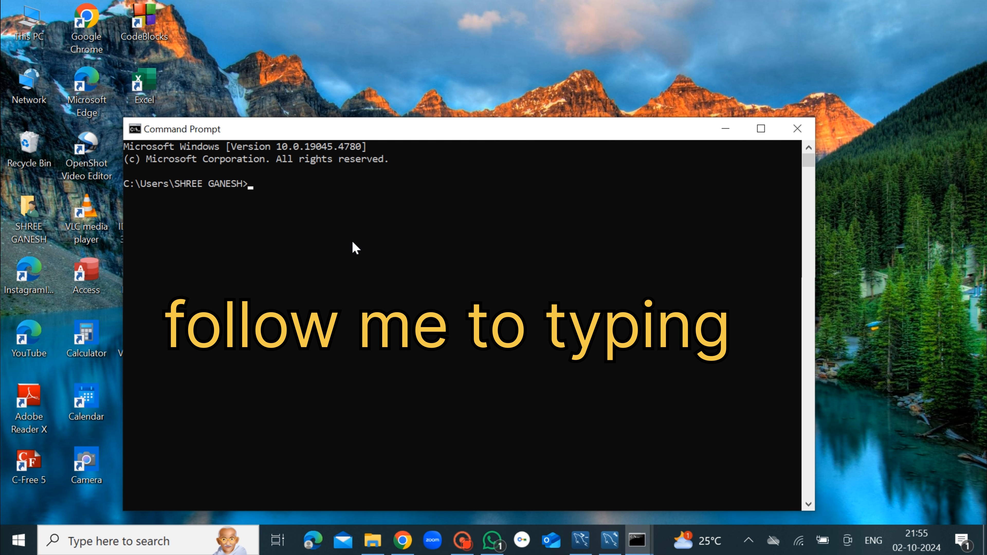
Run mysql --version to confirm version 8.0.39, then begin the mysql -u root login command
type("m")
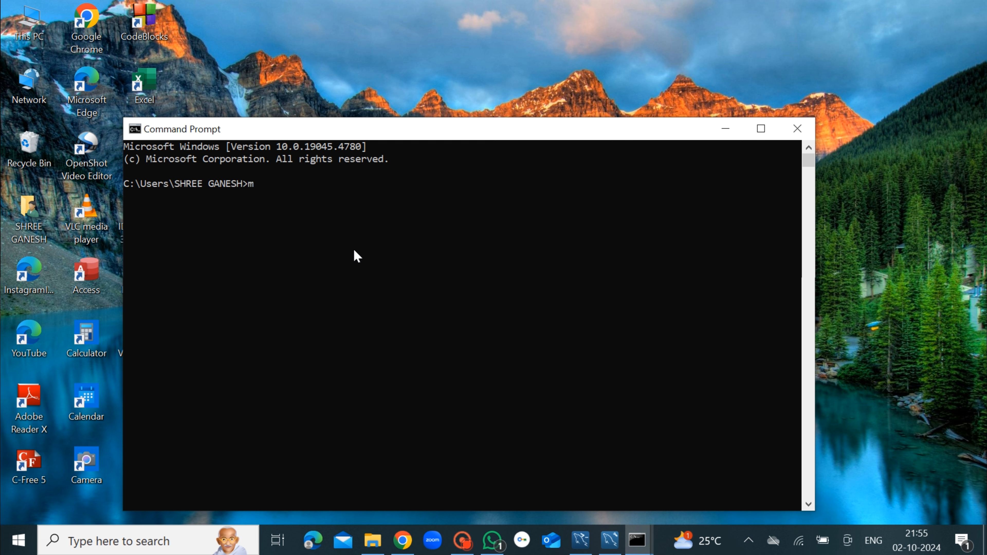
type("ysql")
type("--version")
key("Return")
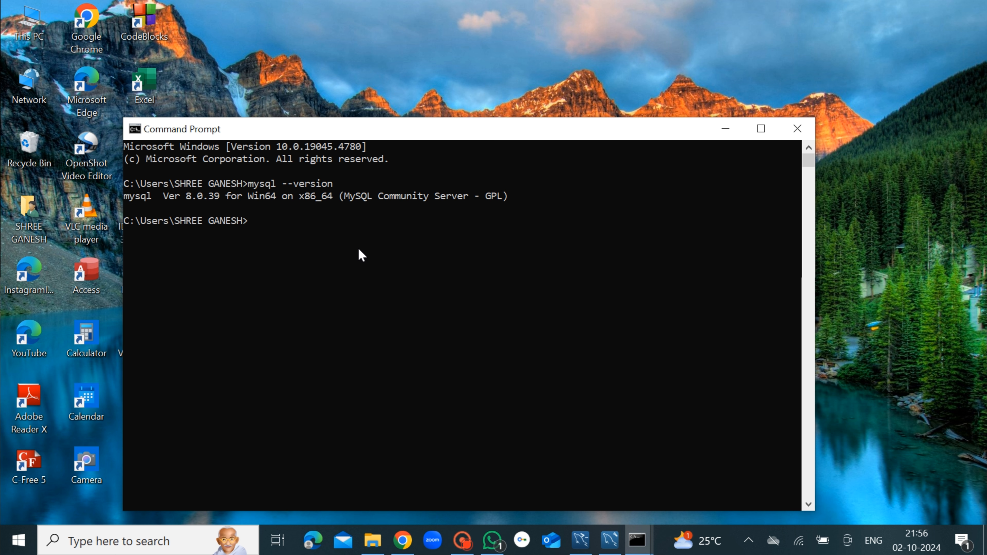
type("mysql -u root")
Log in to the MySQL monitor as root with mysql -u root -p and the root password
type("-p")
key("Return")
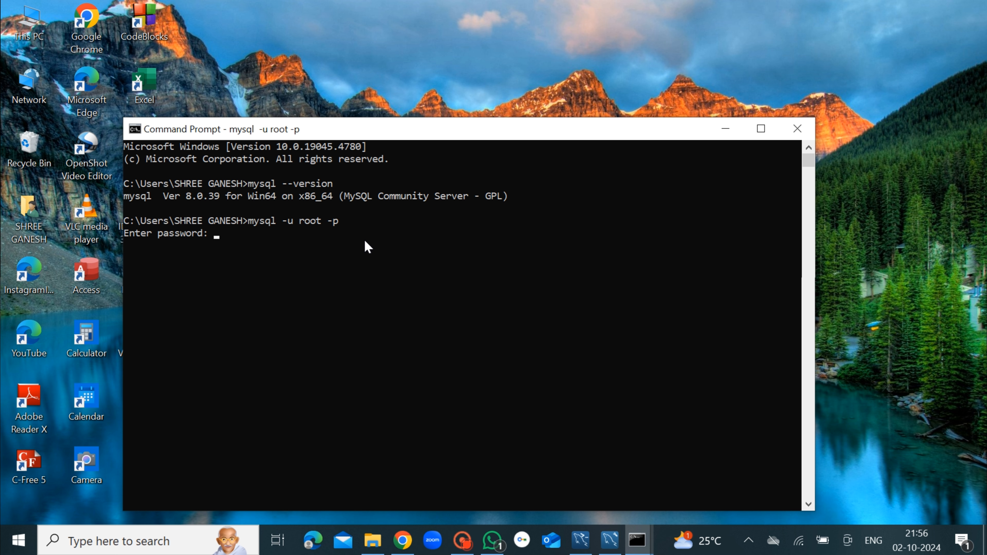
type("**********")
key("Return")
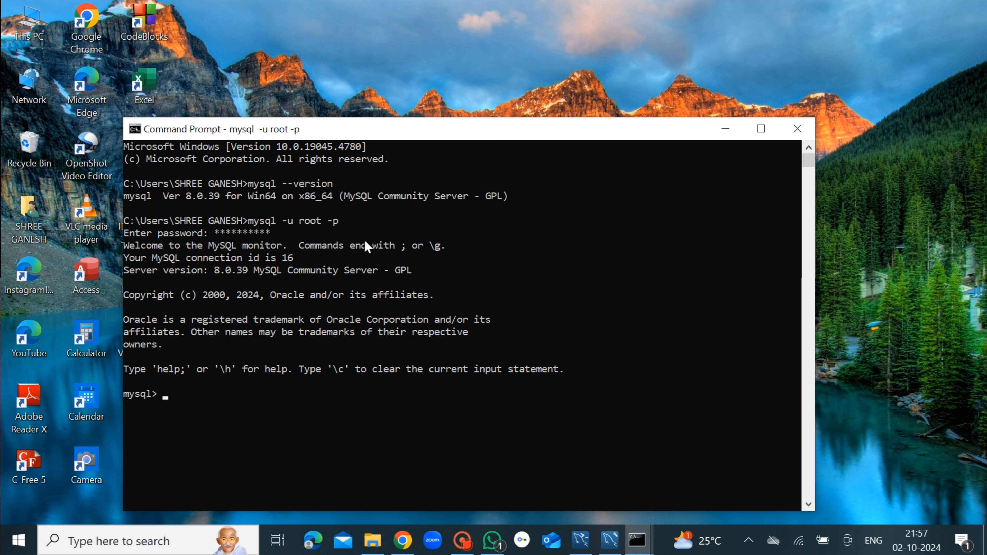
Run show databases; to list information_schema, mysql, performance_schema and sys
scroll(345, 235, "down", 2)
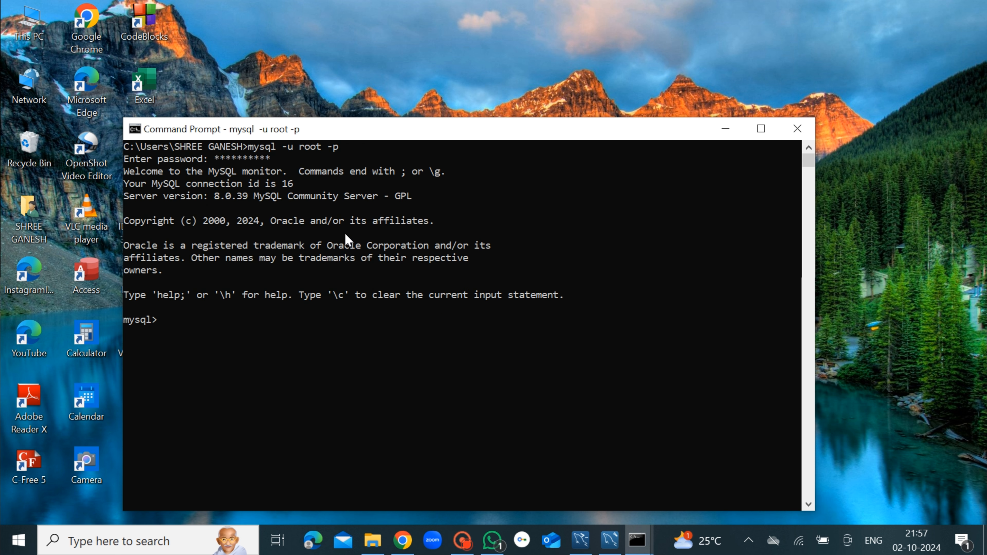
type("show databe")
key("BackSpace")
type("ases")
type(";")
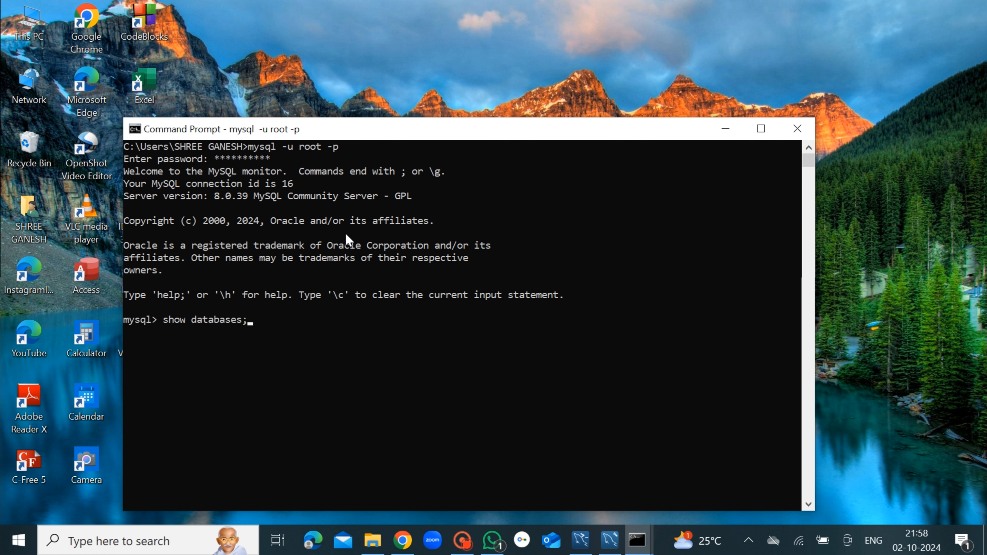
key("Return")
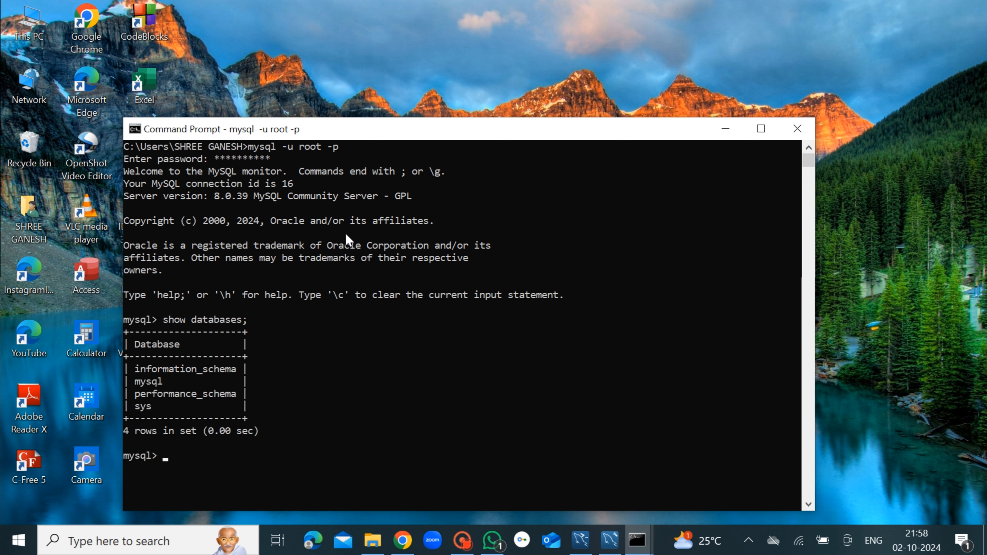
scroll(348, 255, "up", 1)
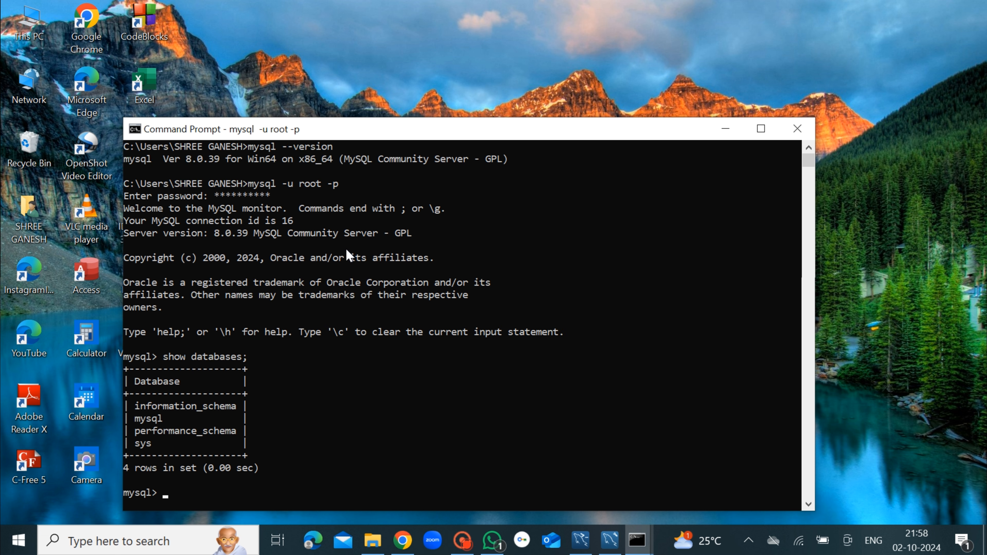
scroll(348, 255, "down", 3)
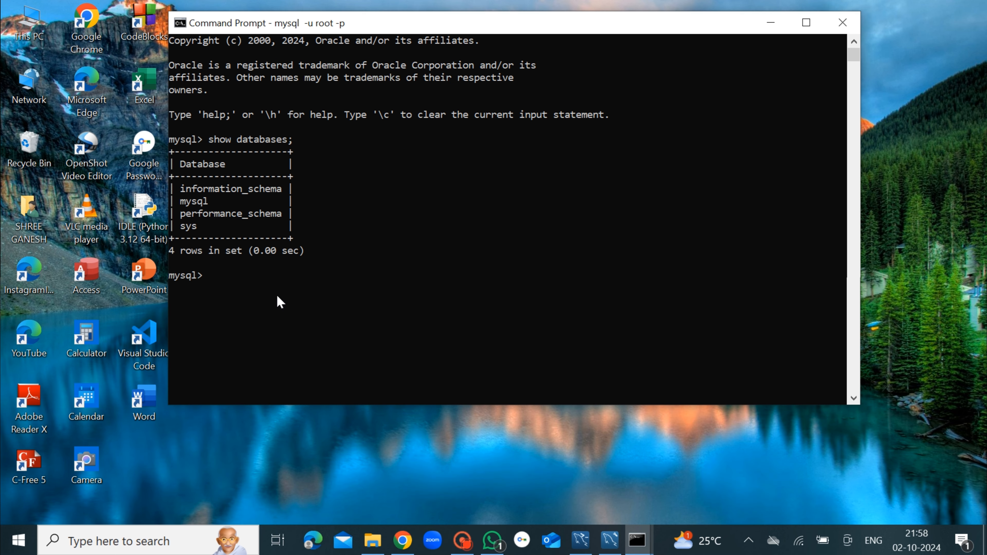
Create the amitdb database with create database amitdb;
type("create database am")
type("i")
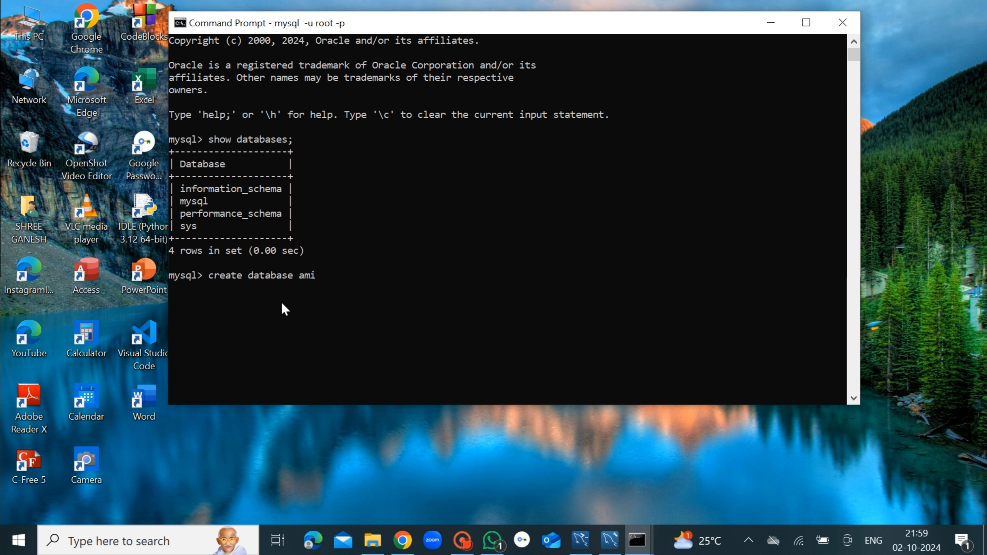
type("tdb;")
key("Return")
Run show databases; to confirm amitdb among five databases, then minimise the console
left_click(220, 311)
type("show databases;")
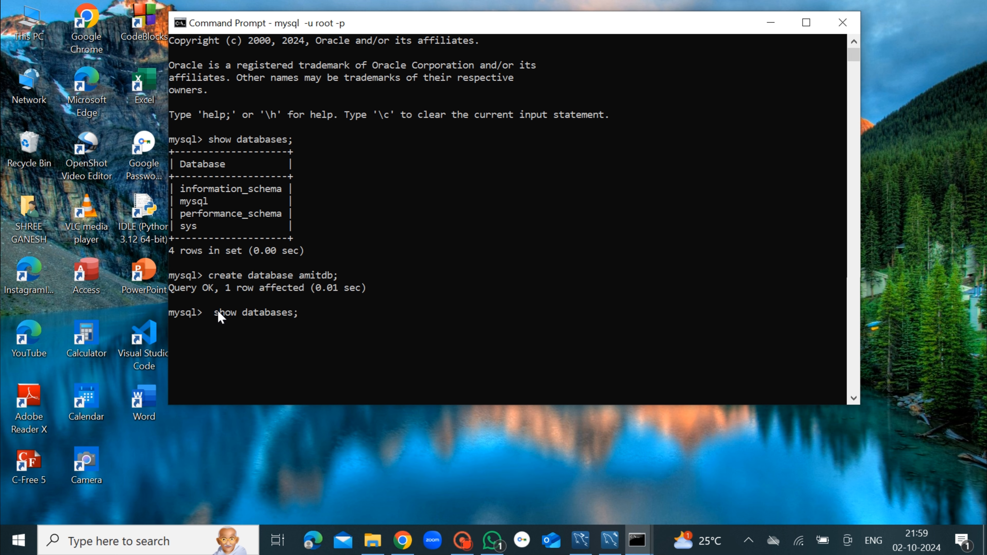
left_click(210, 314)
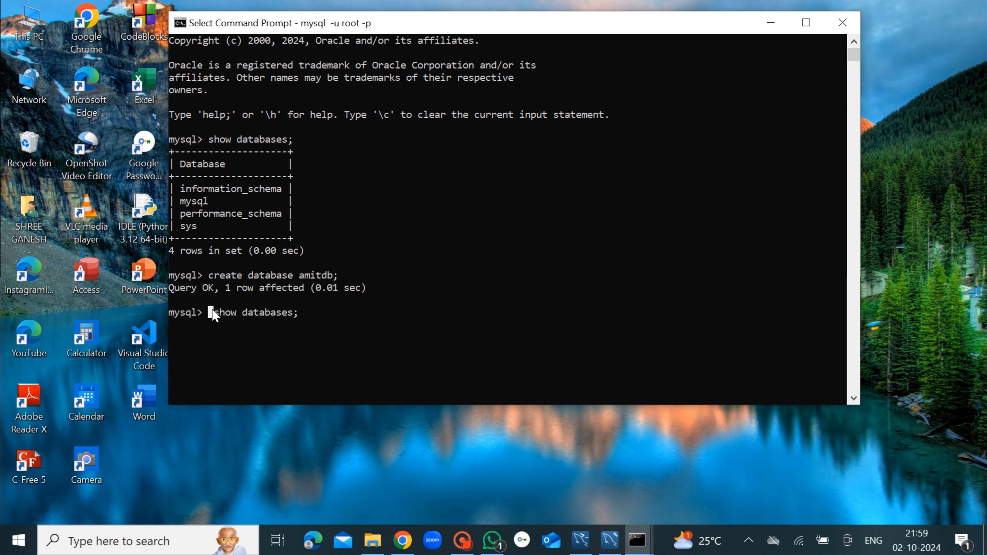
key("BackSpace")
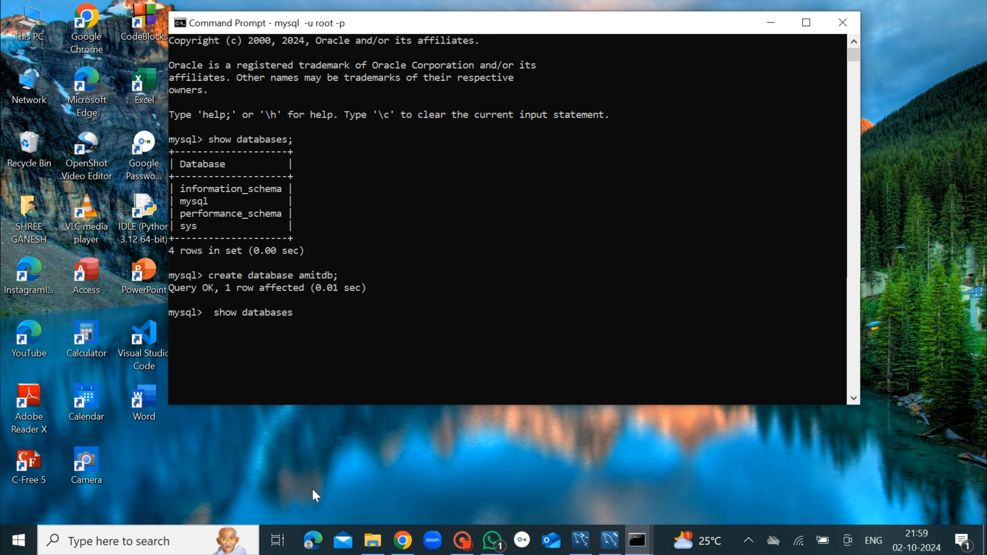
left_click(307, 315)
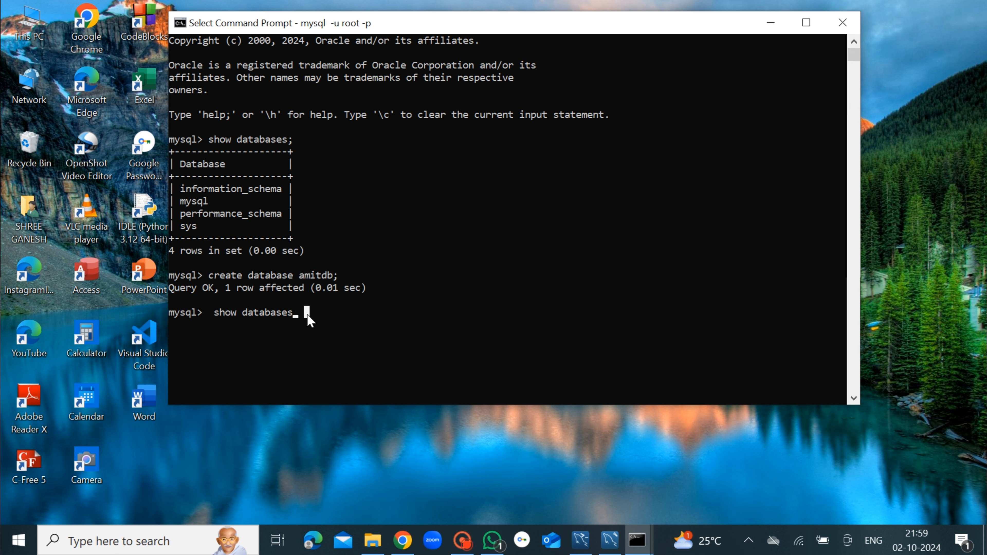
key("BackSpace")
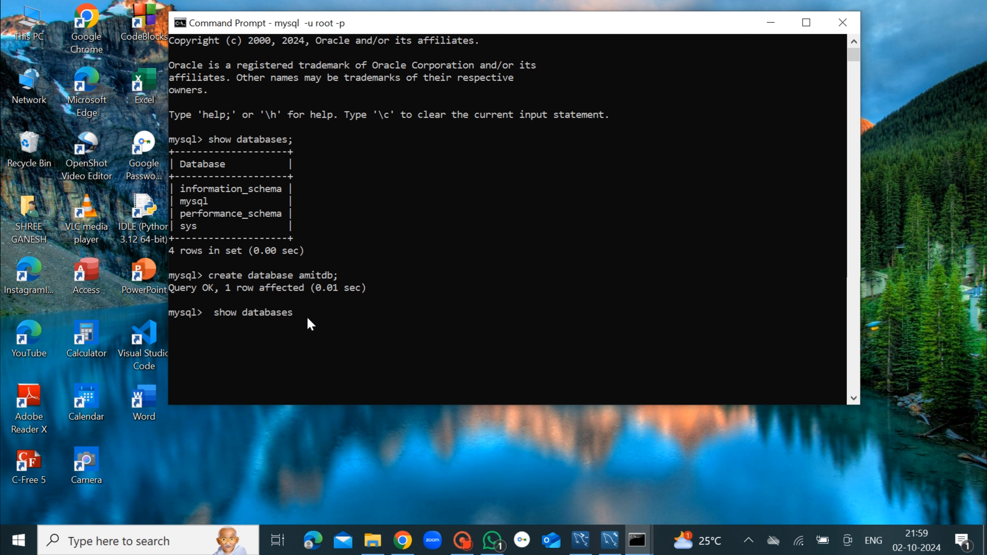
key("Return")
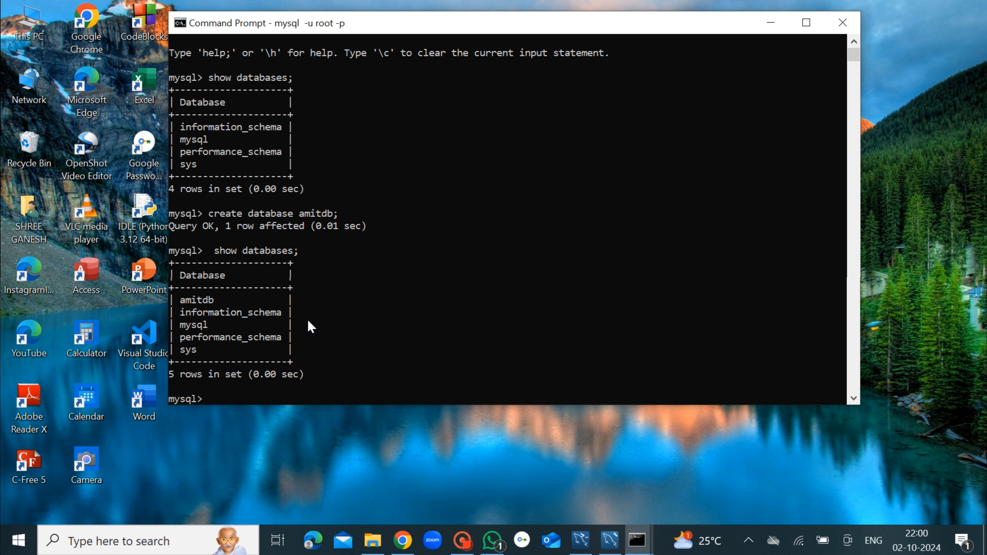
scroll(575, 153, "down", 2)
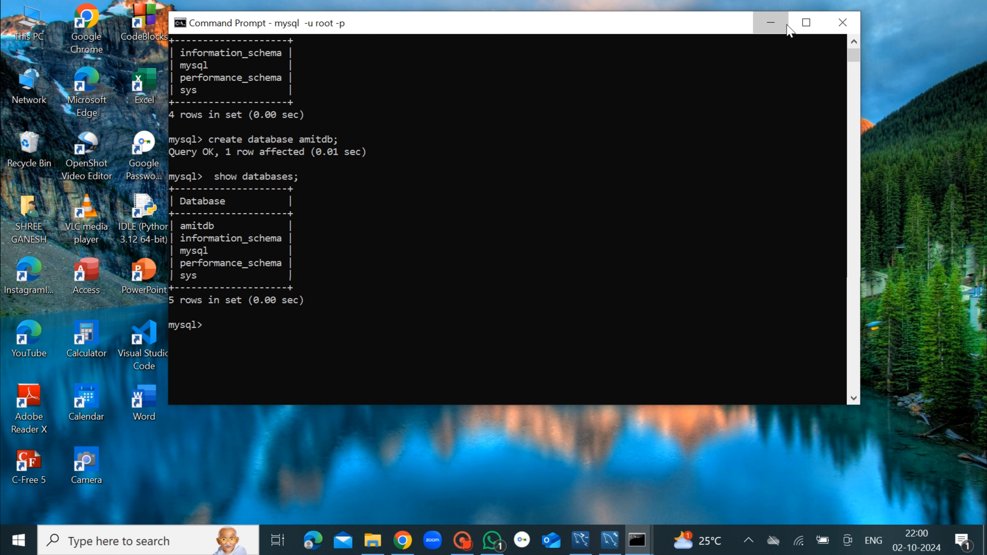
left_click(779, 23)
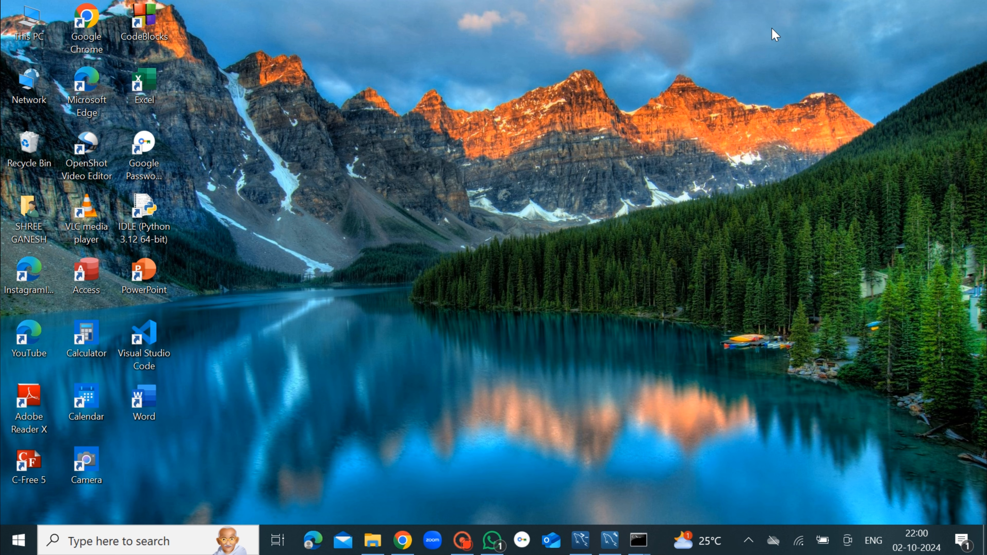